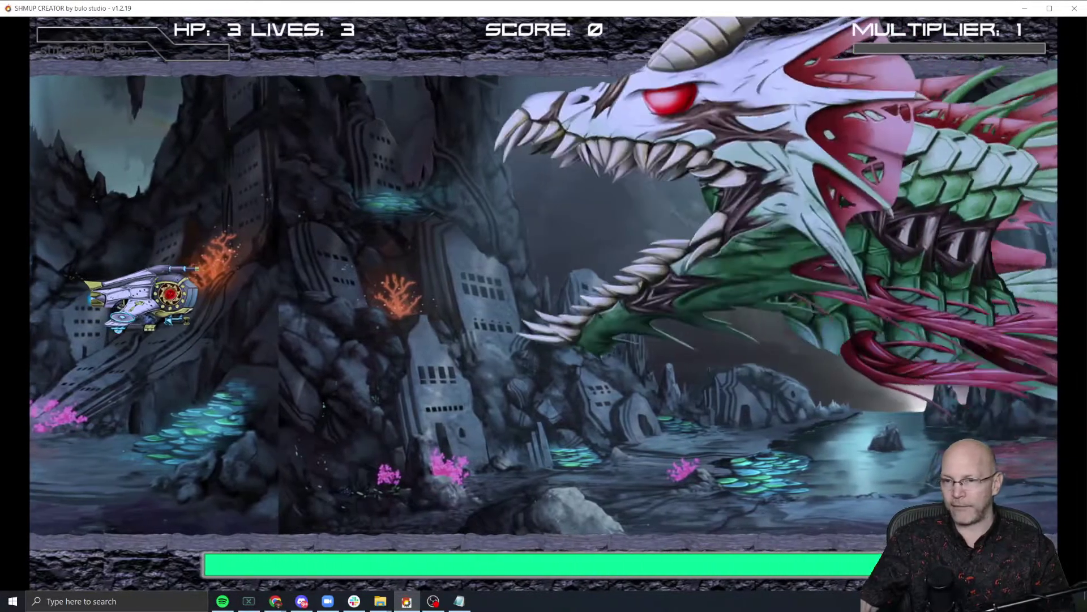
# Fly the ship down, right and back left along the dragon's body, then end the playtest.
pyautogui.press('Down')
pyautogui.press('Right')
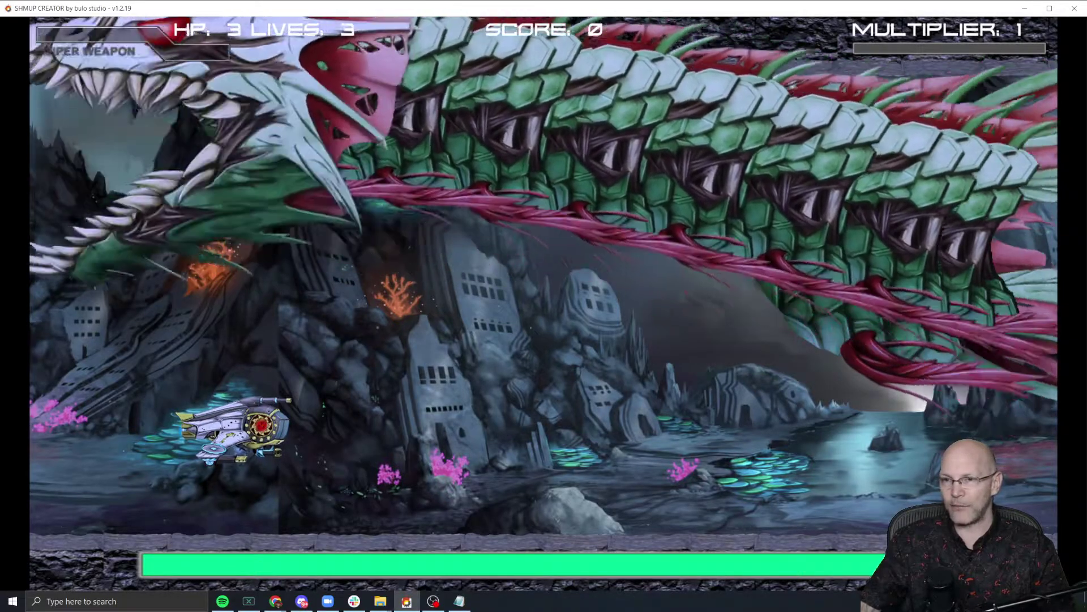
pyautogui.press('Right')
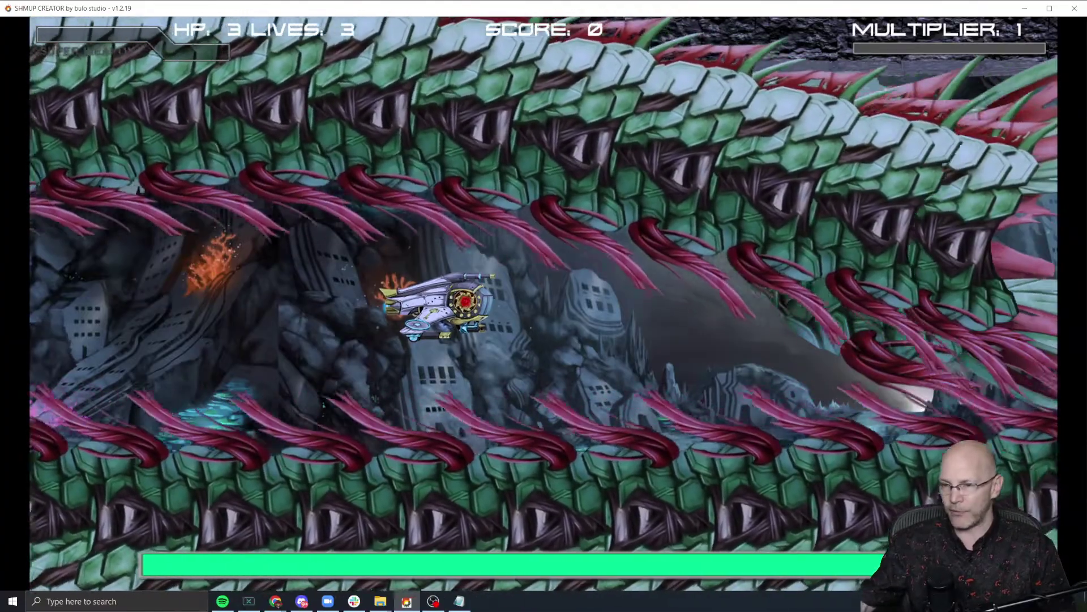
pyautogui.press('Down')
pyautogui.press('Right')
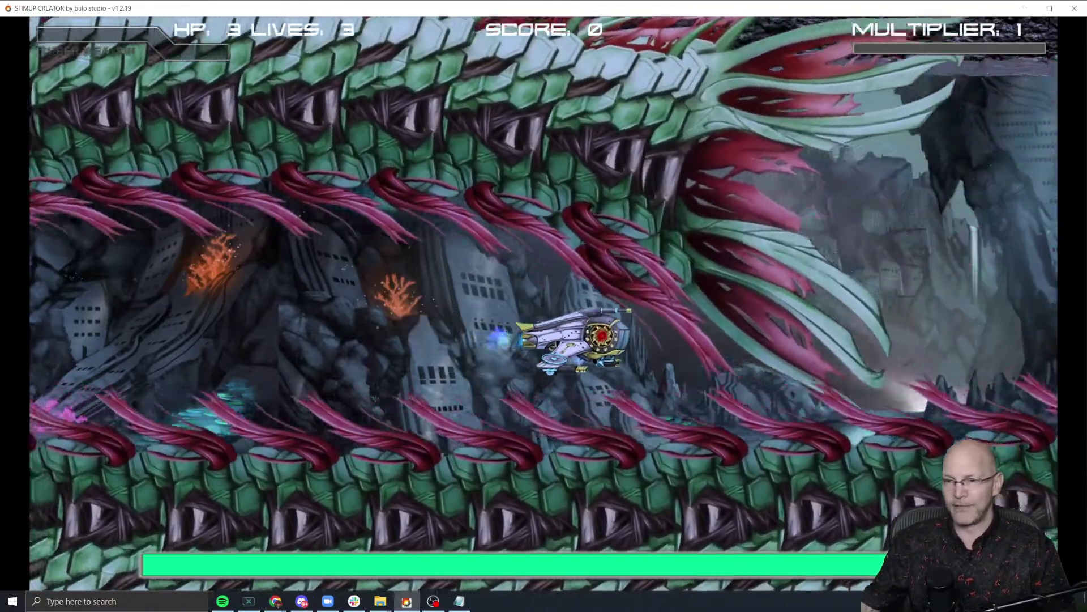
pyautogui.press('Left')
pyautogui.press('Escape')
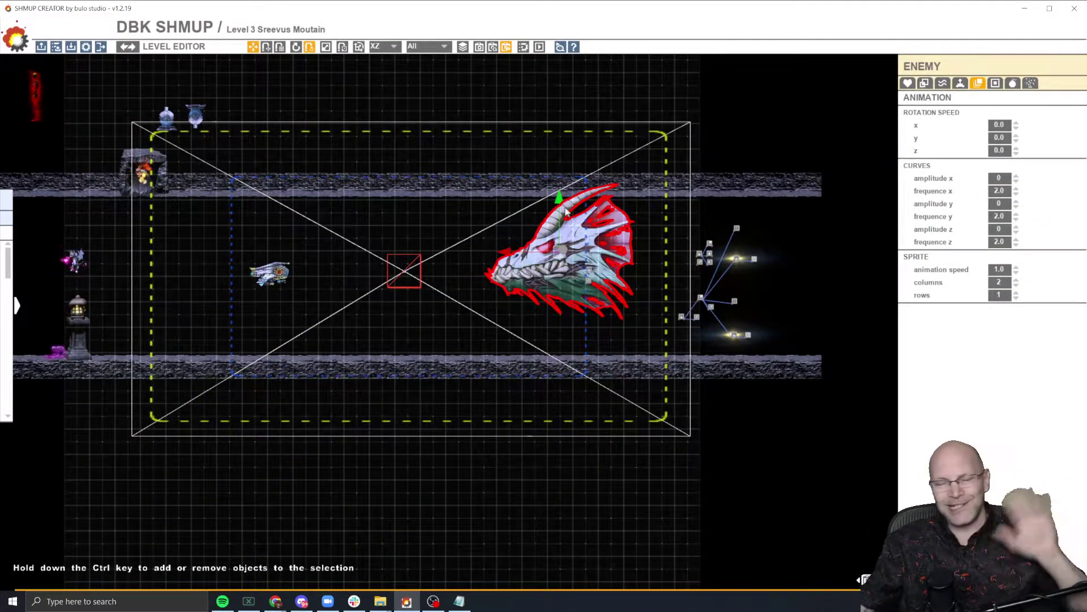
pyautogui.hotkey('alt', 'Tab')
pyautogui.hotkey('alt', 'Tab')
pyautogui.hotkey('alt', 'Tab')
pyautogui.hotkey('alt', 'Tab')
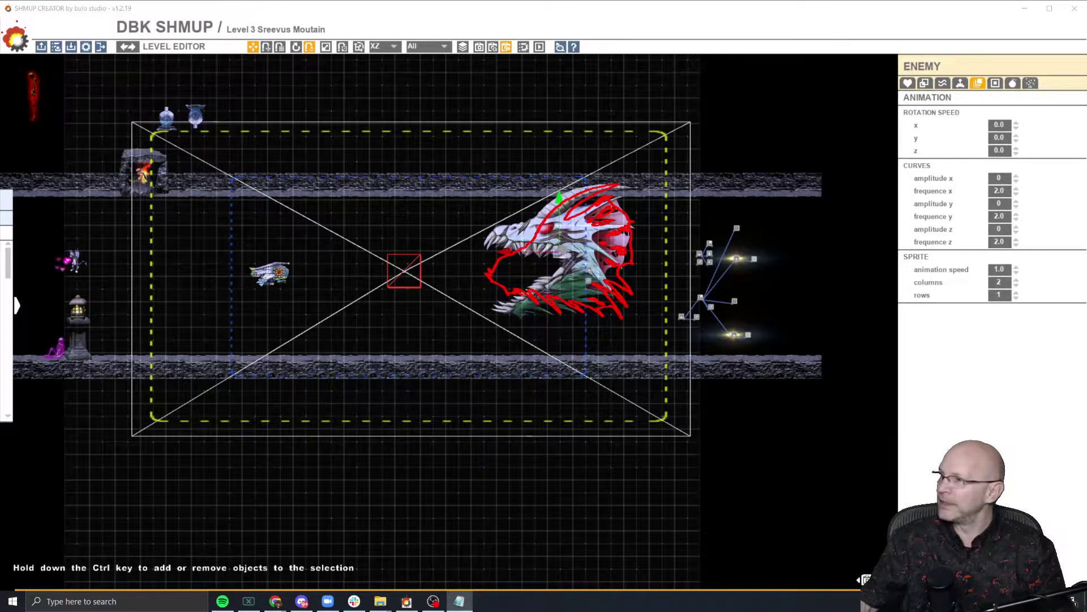
pyautogui.moveTo(1086, 158); pyautogui.dragTo(1086, 193)
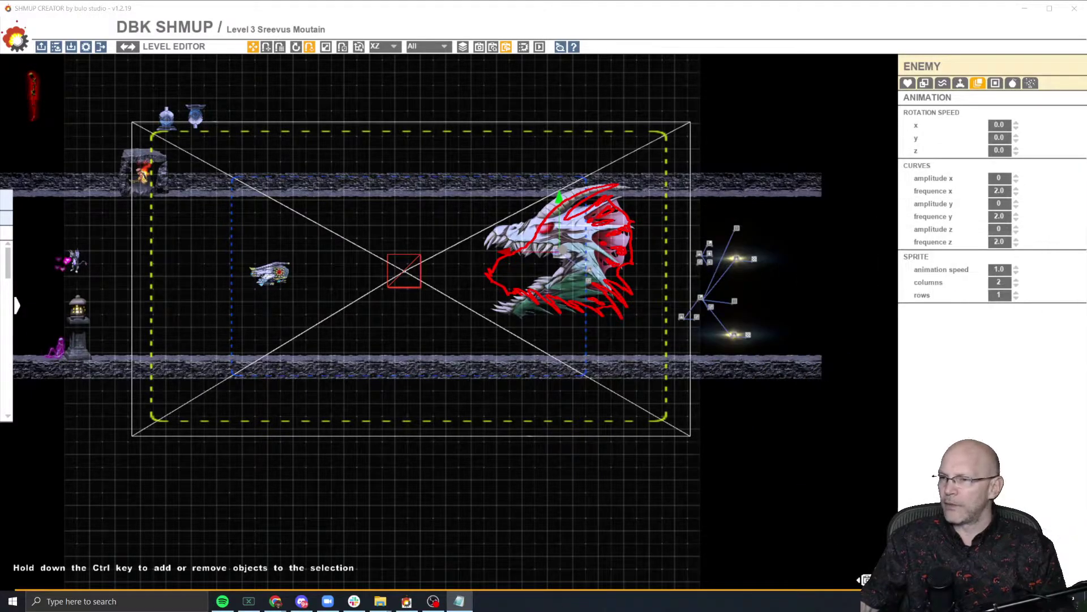
pyautogui.click(999, 342)
pyautogui.moveTo(17, 311)
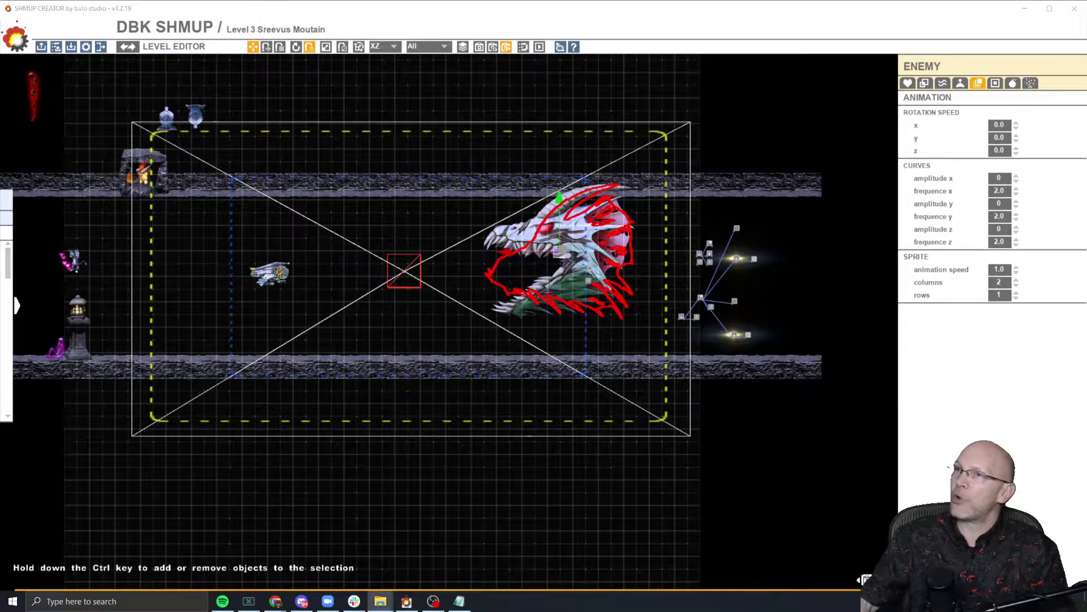
# Open the UndeadDragonBoss.png dragon-head sheet from the Enemies Sprites folder in Photoshop.
pyautogui.moveTo(462, 1); pyautogui.dragTo(660, 93)
pyautogui.doubleClick(475, 166)
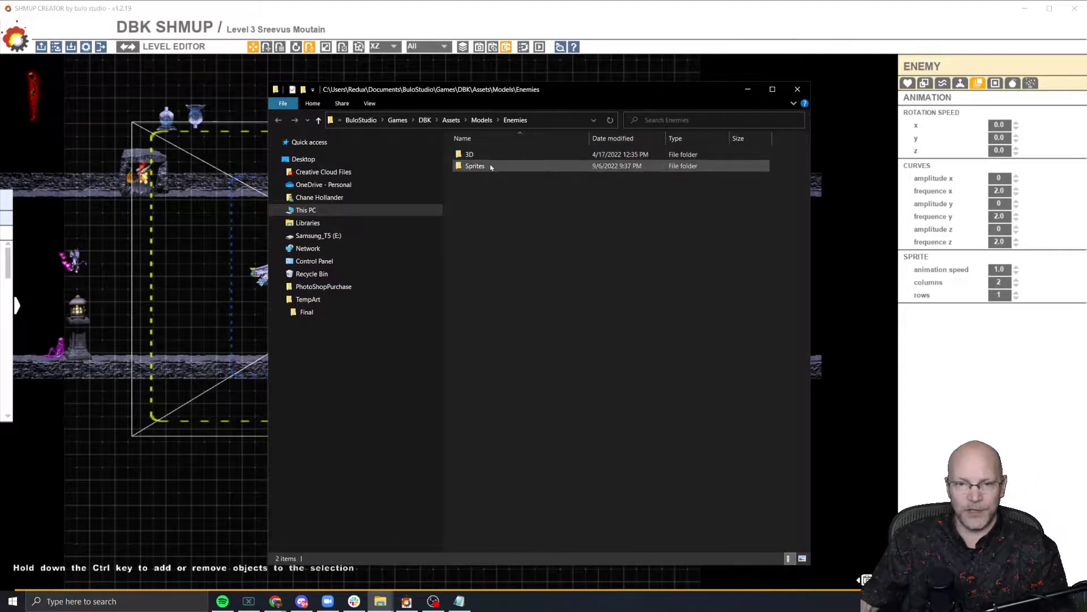
pyautogui.scroll(-10, 601, 317)
pyautogui.scroll(-4, 604, 323)
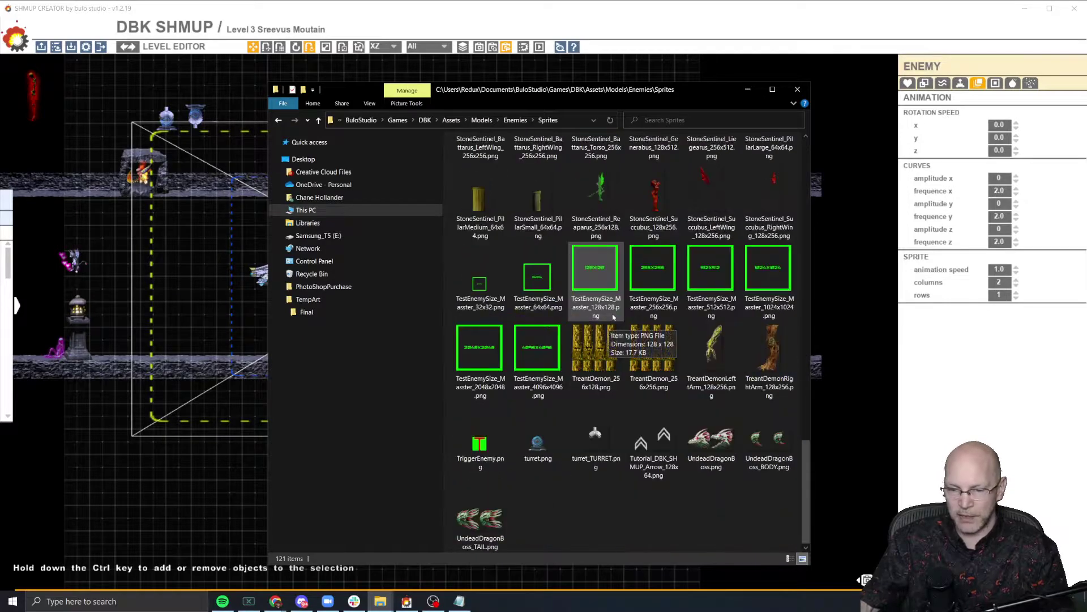
pyautogui.click(722, 446)
pyautogui.doubleClick(722, 446)
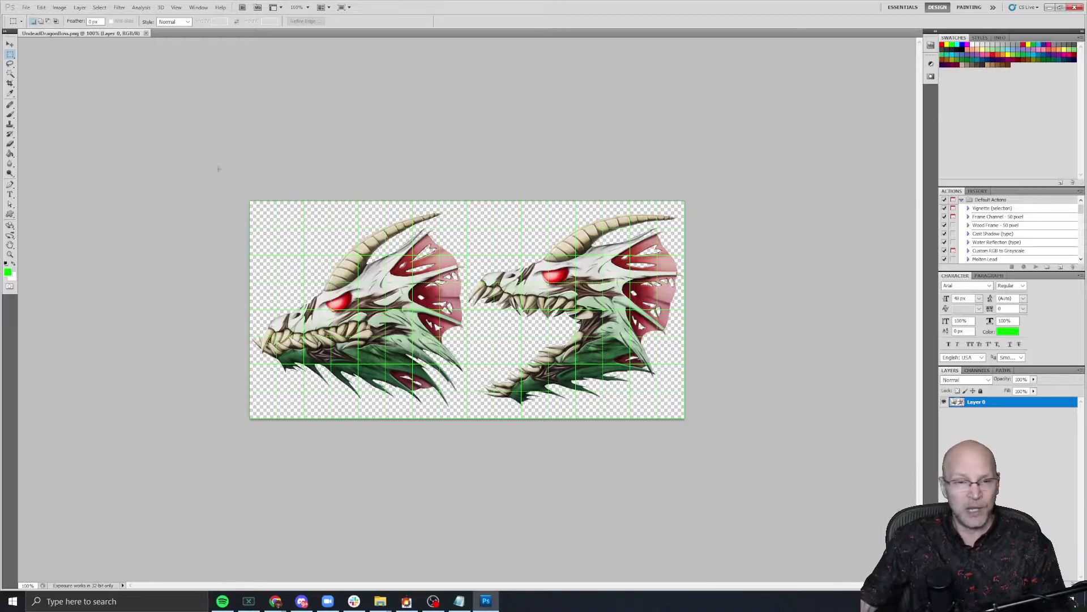
# Select the whole canvas of the dragon-head sheet, then switch back to Explorer.
pyautogui.moveTo(219, 169); pyautogui.dragTo(770, 452)
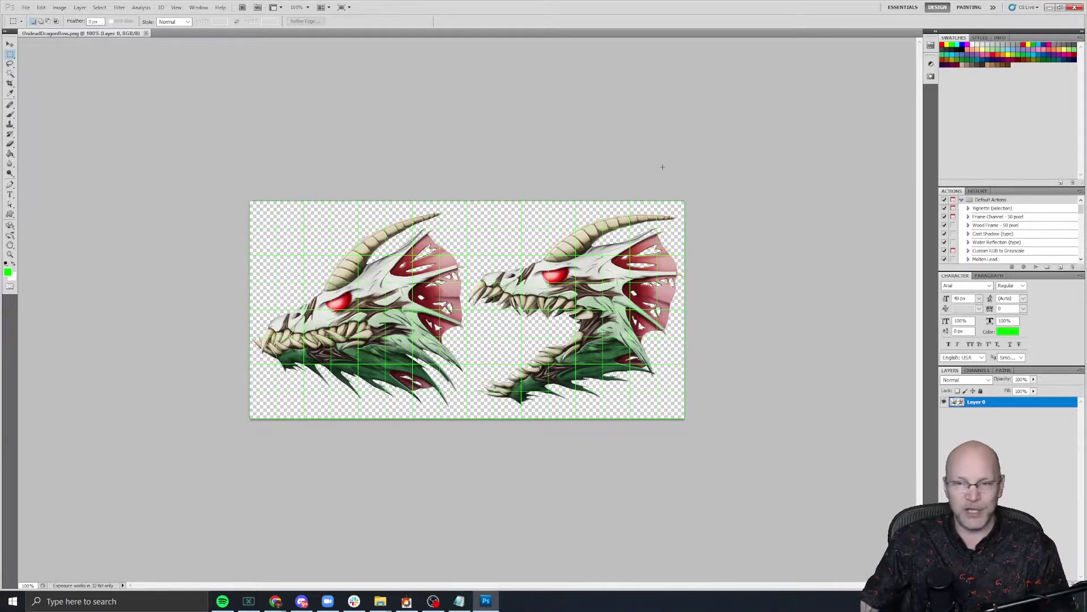
pyautogui.hotkey('alt', 'Tab')
pyautogui.hotkey('alt', 'Tab')
pyautogui.hotkey('alt', 'shift', 'Tab')
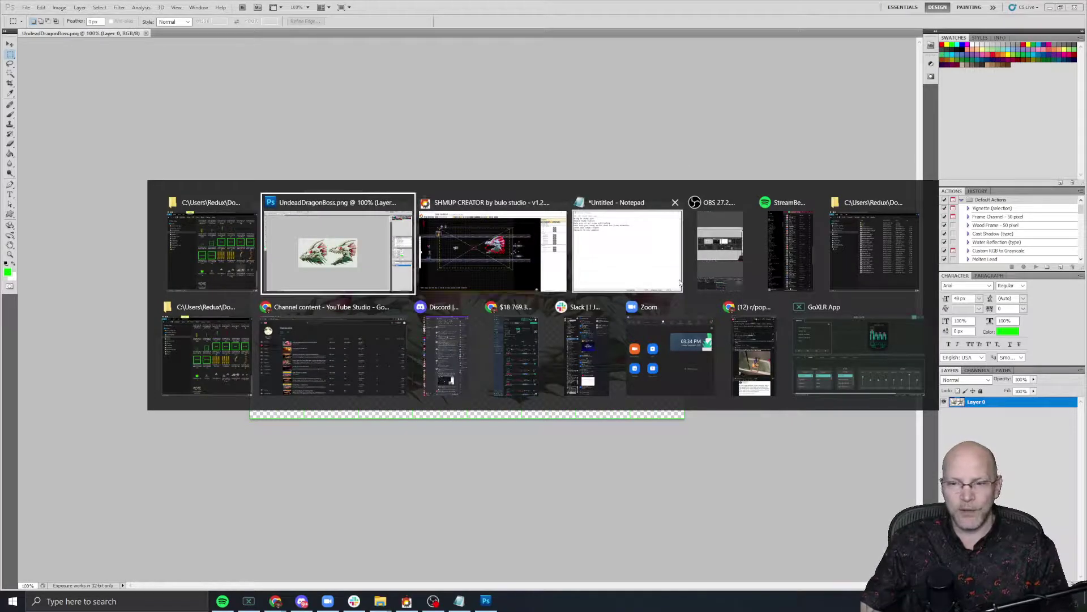
pyautogui.hotkey('alt', 'Tab')
pyautogui.hotkey('alt', 'Tab')
pyautogui.hotkey('alt', 'Tab')
pyautogui.hotkey('alt', 'Tab')
pyautogui.hotkey('alt', 'Tab')
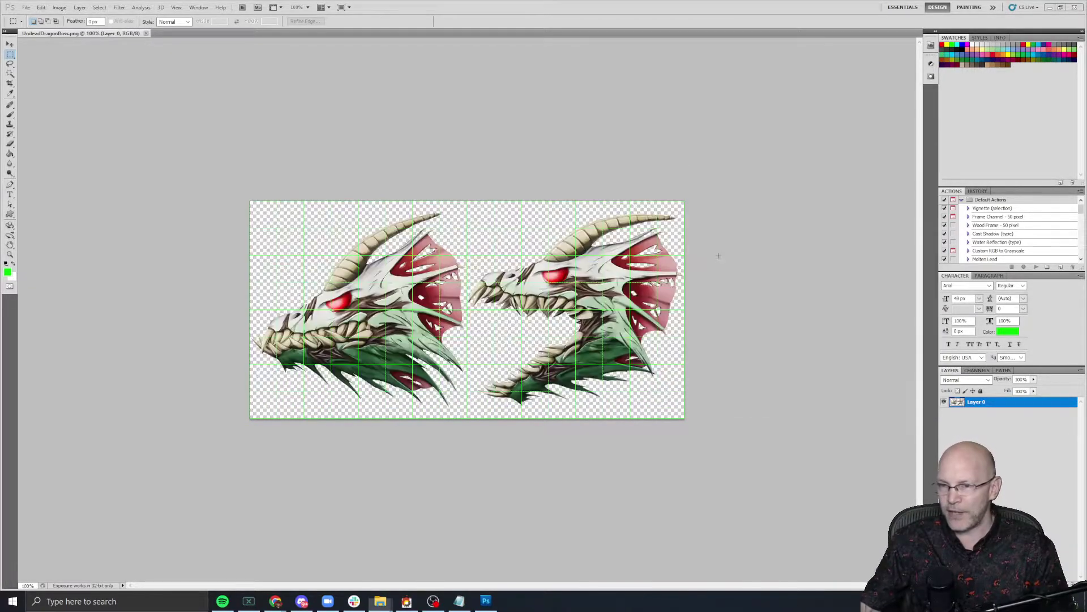
pyautogui.hotkey('alt', 'Tab')
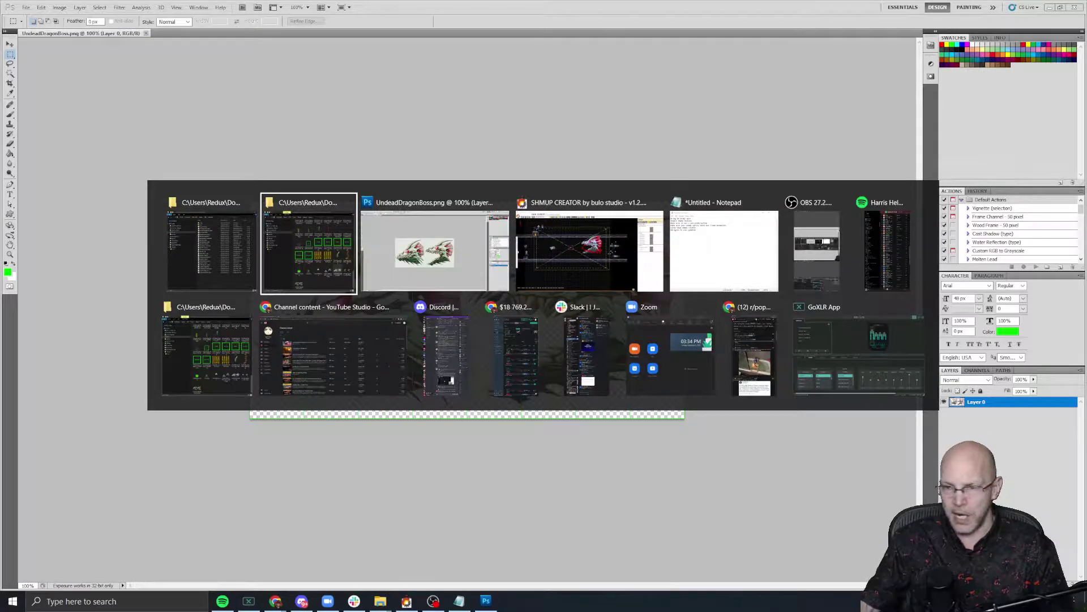
pyautogui.hotkey('alt', 'Tab')
pyautogui.hotkey('alt', 'shift', 'Tab')
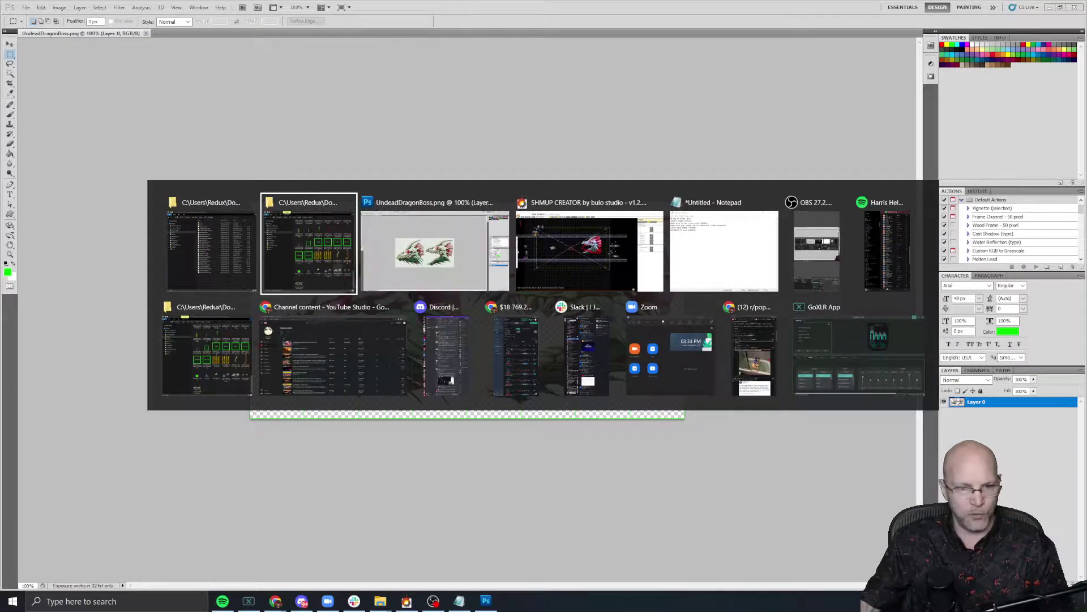
# Open UndeadDragonBoss_BODY.png from the Sprites folder in Photoshop.
pyautogui.keyDown('alt'); pyautogui.click(331, 236); pyautogui.keyUp('alt')
pyautogui.doubleClick(754, 445)
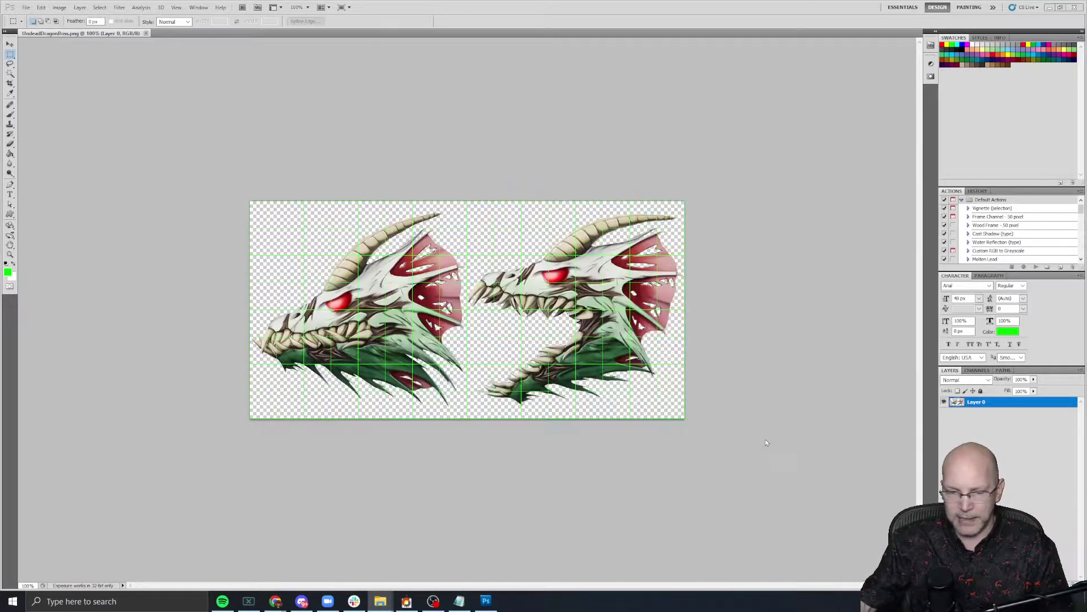
pyautogui.hotkey('alt', 'Tab')
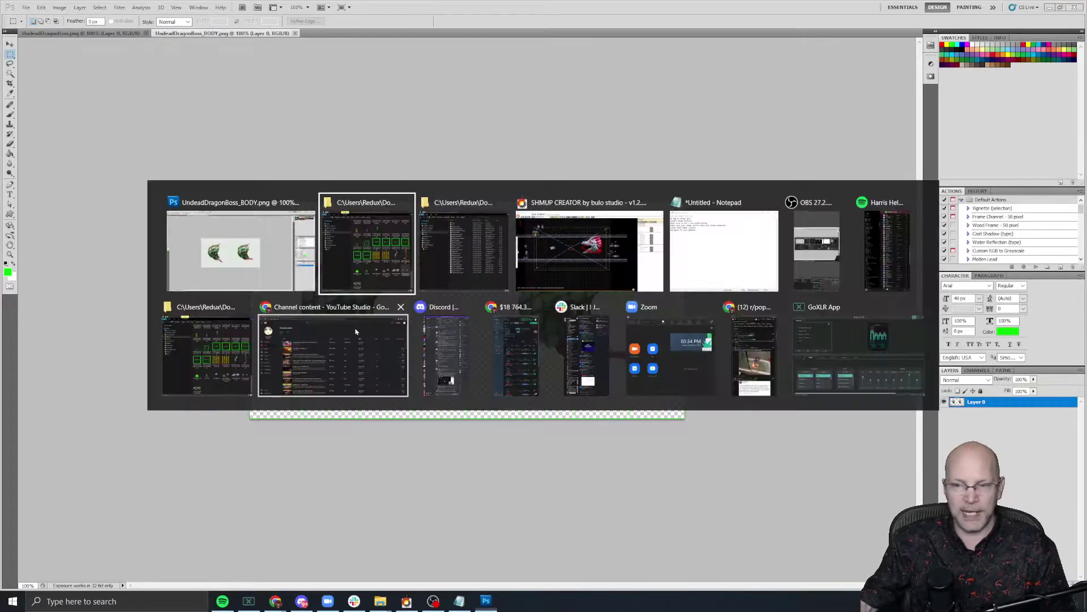
pyautogui.hotkey('alt', 'Tab')
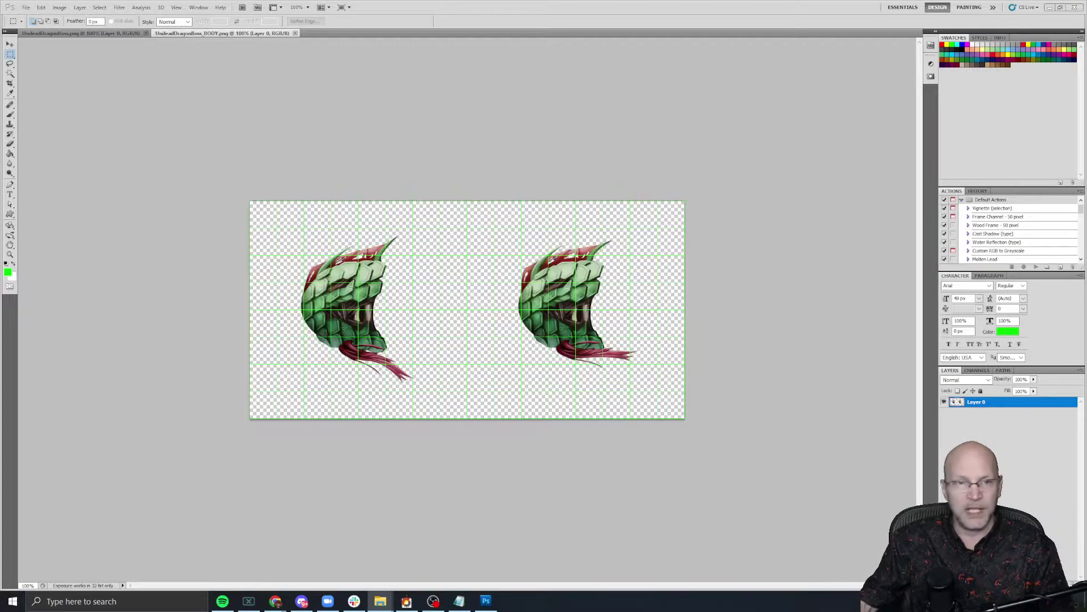
pyautogui.hotkey('alt', 'Tab')
pyautogui.hotkey('alt', 'Tab')
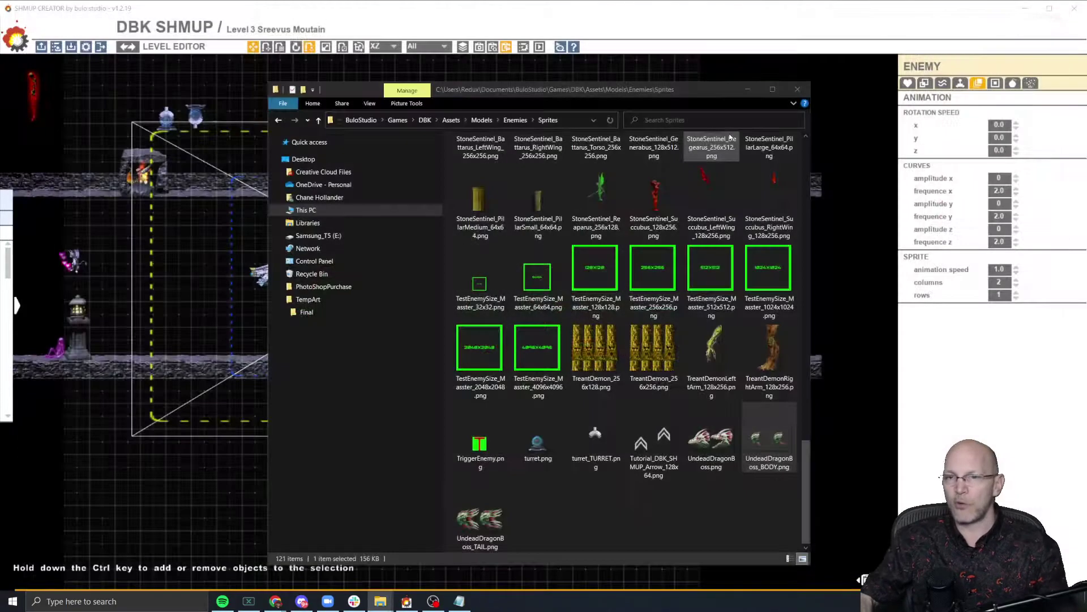
# Reselect the dragon boss in the level editor and show its Animation settings.
pyautogui.click(642, 26)
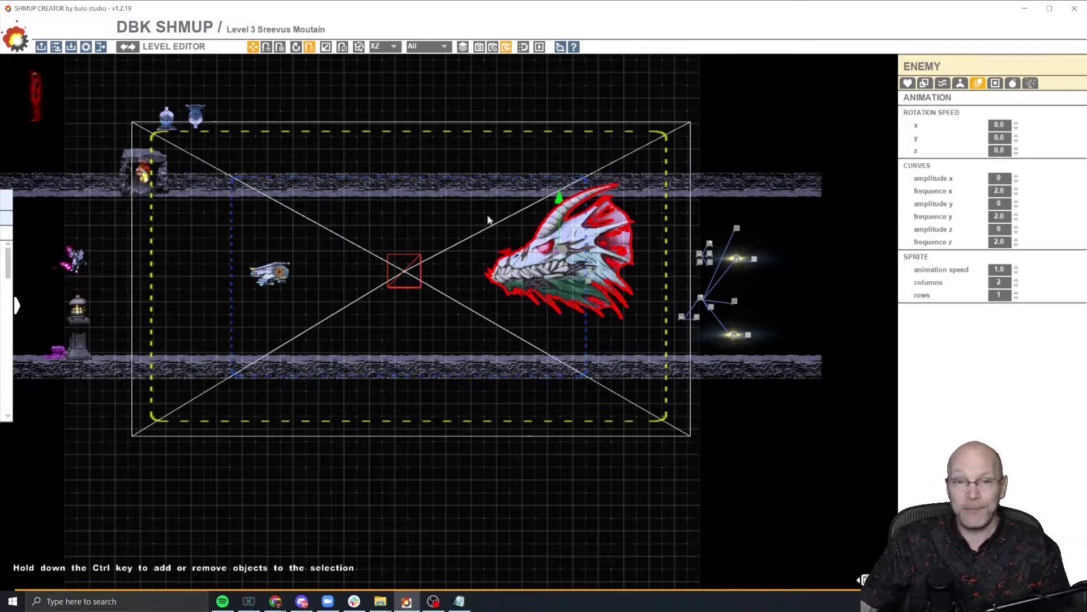
pyautogui.click(460, 248)
pyautogui.click(561, 269)
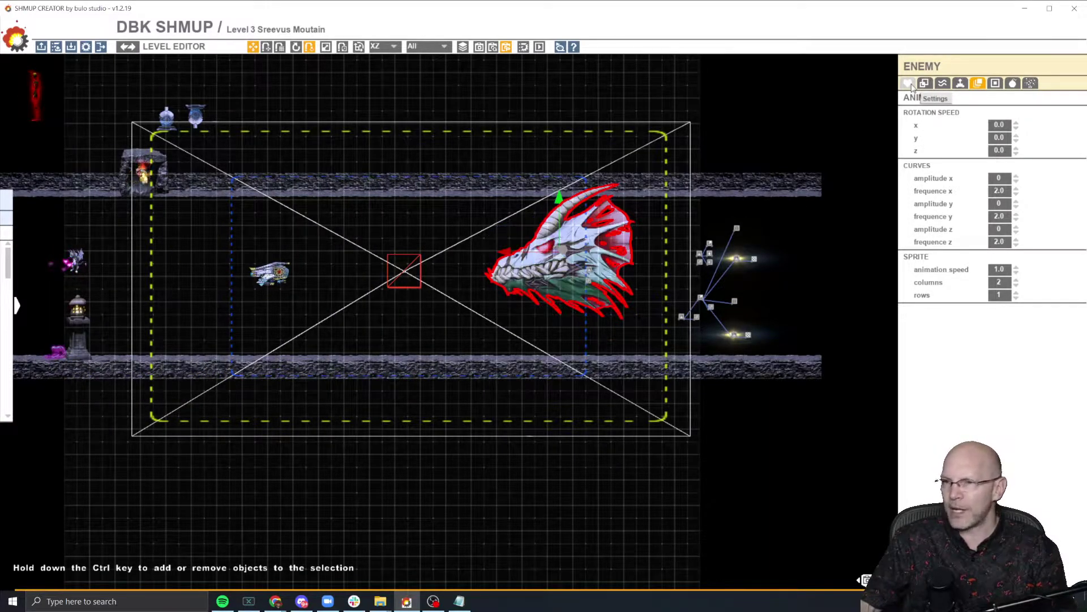
pyautogui.click(909, 84)
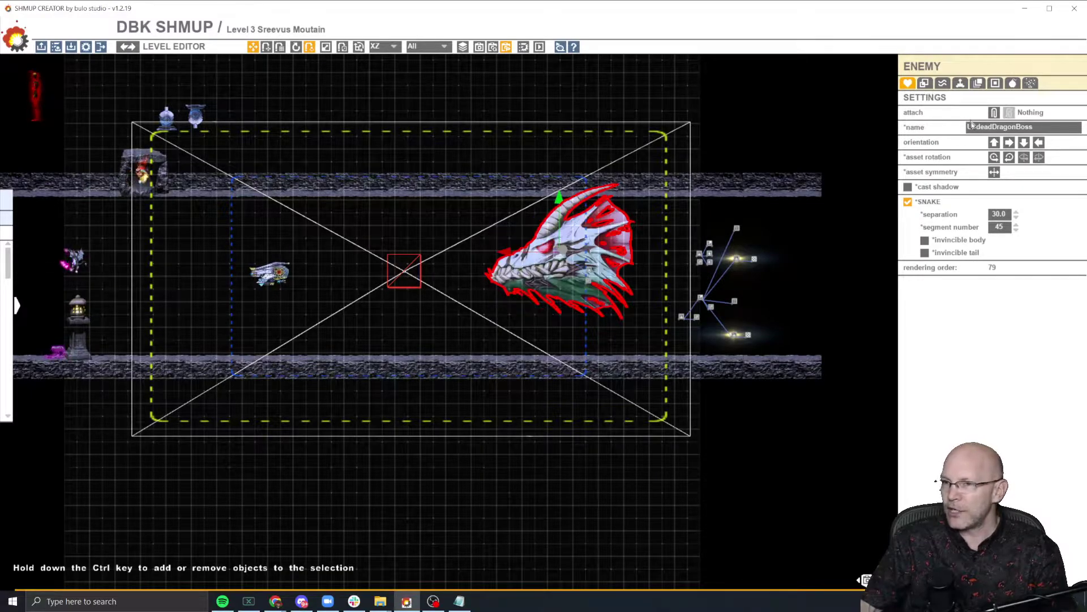
pyautogui.click(960, 83)
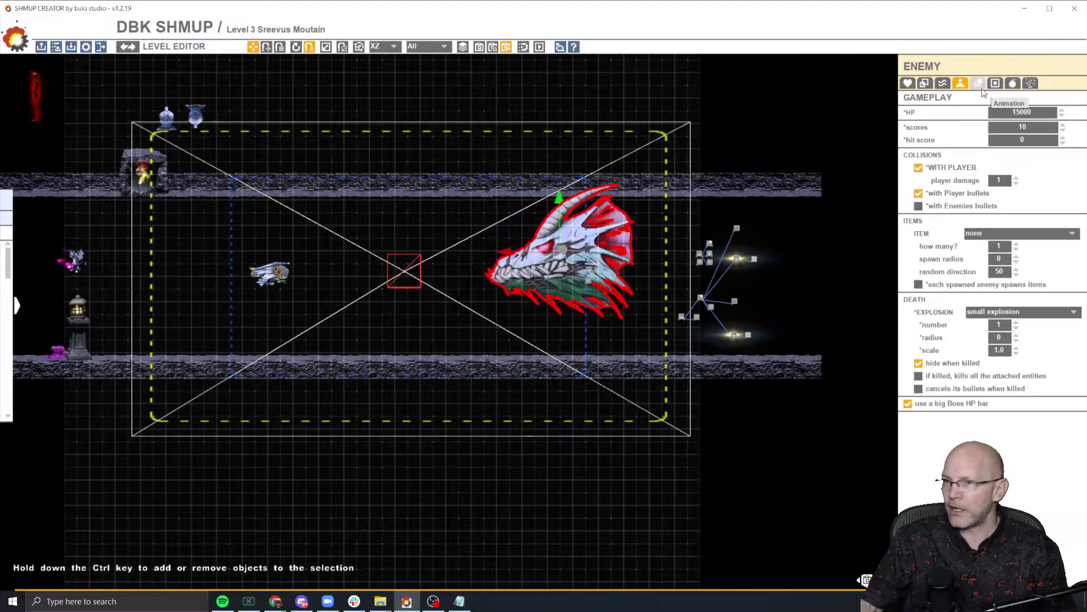
pyautogui.click(978, 84)
# Set the dragon's sprite to 2 columns and 1 row.
pyautogui.click(1000, 282)
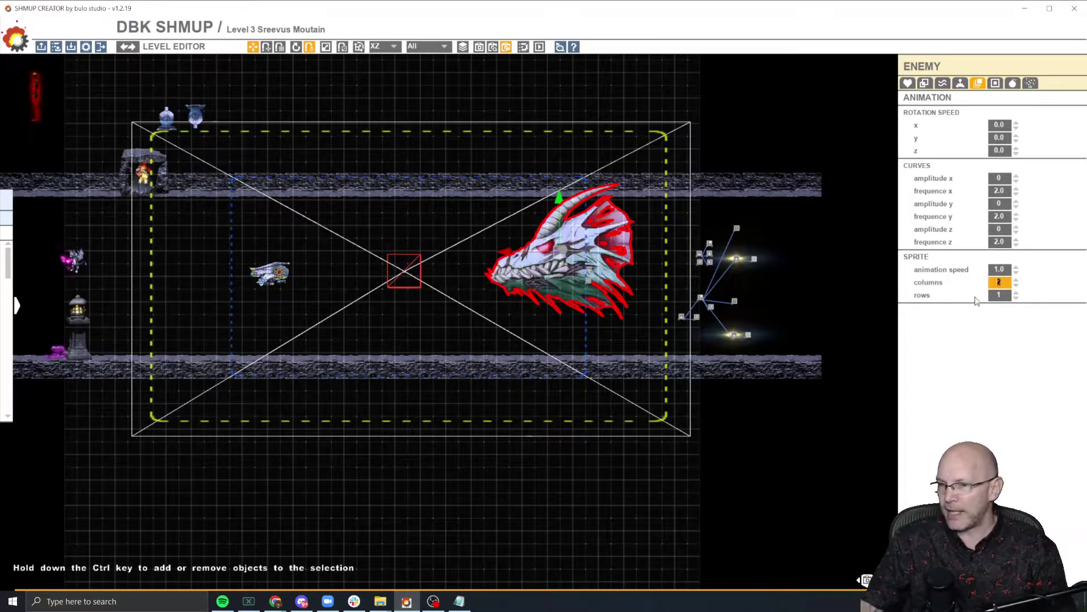
pyautogui.click(1001, 282)
pyautogui.press('Return')
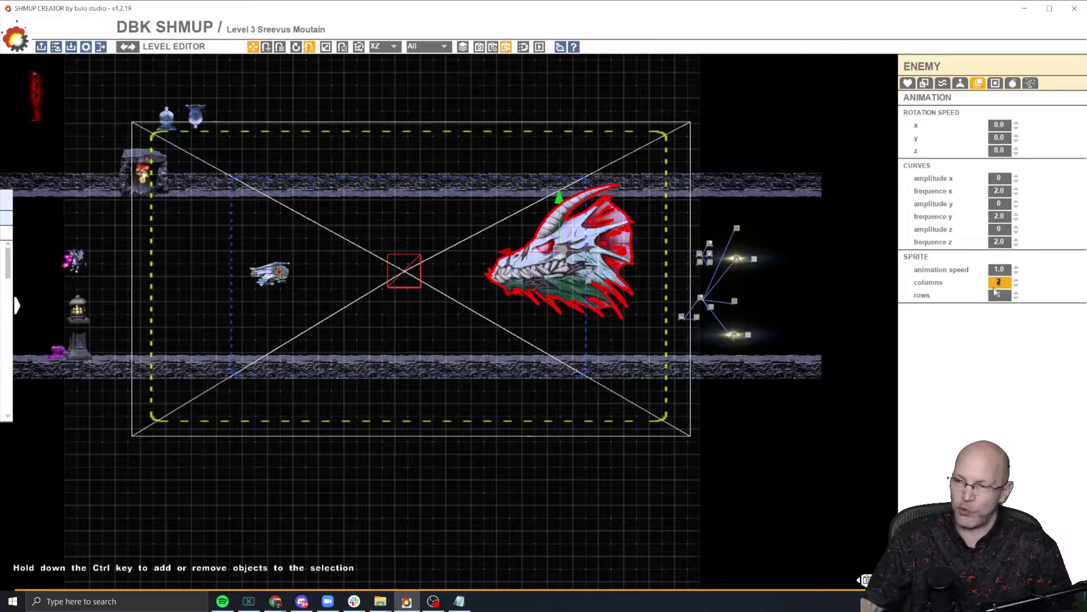
pyautogui.click(999, 334)
pyautogui.click(1000, 284)
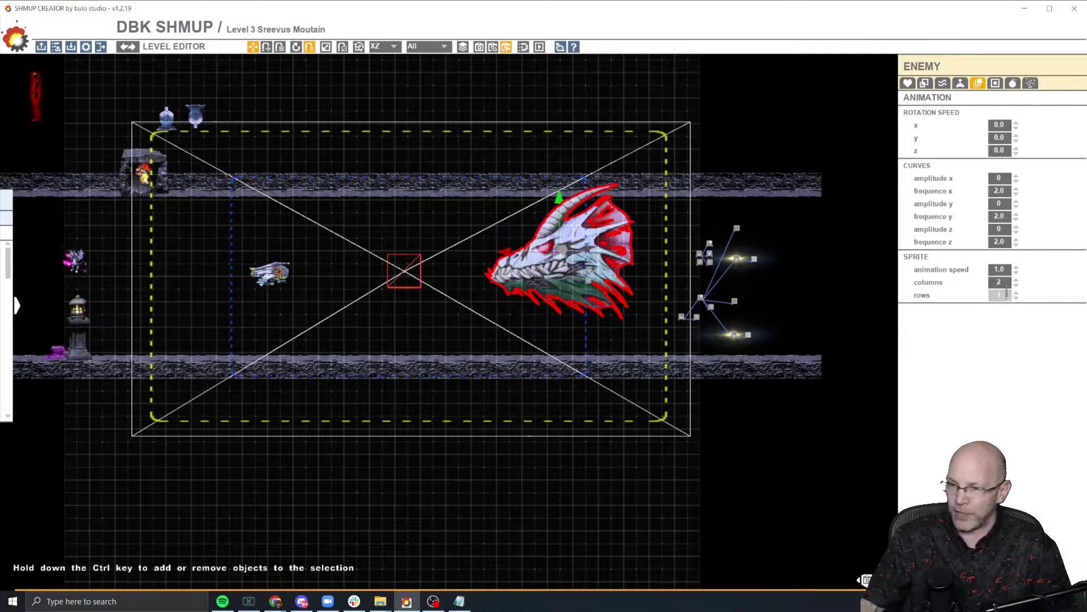
pyautogui.click(1002, 345)
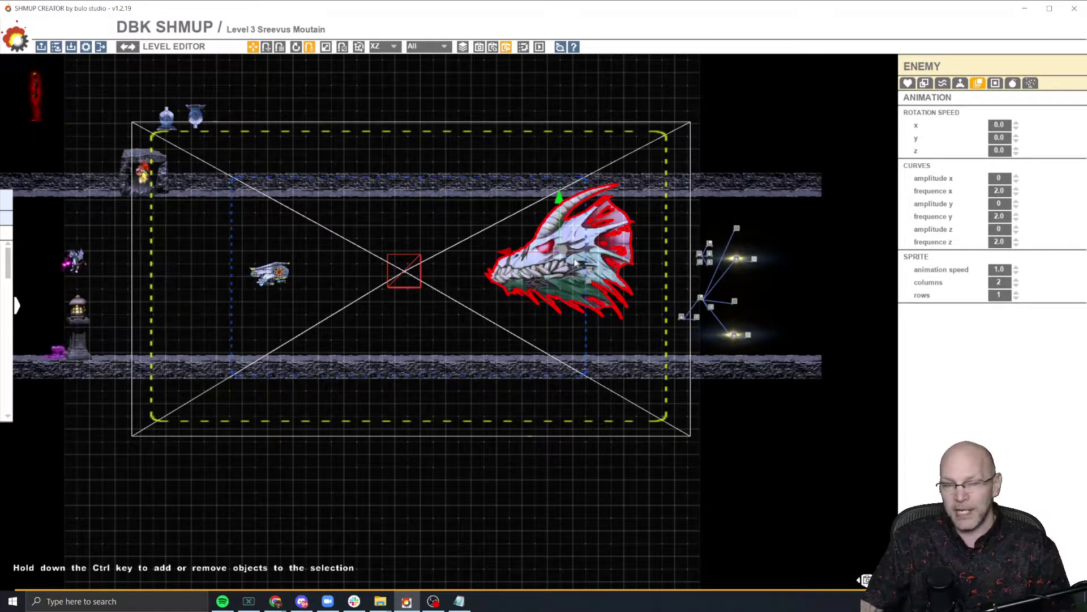
# Playtest the level briefly, then bring the Notepad snake-boss checklist forward.
pyautogui.press('space')
pyautogui.press('Down')
pyautogui.press('Right')
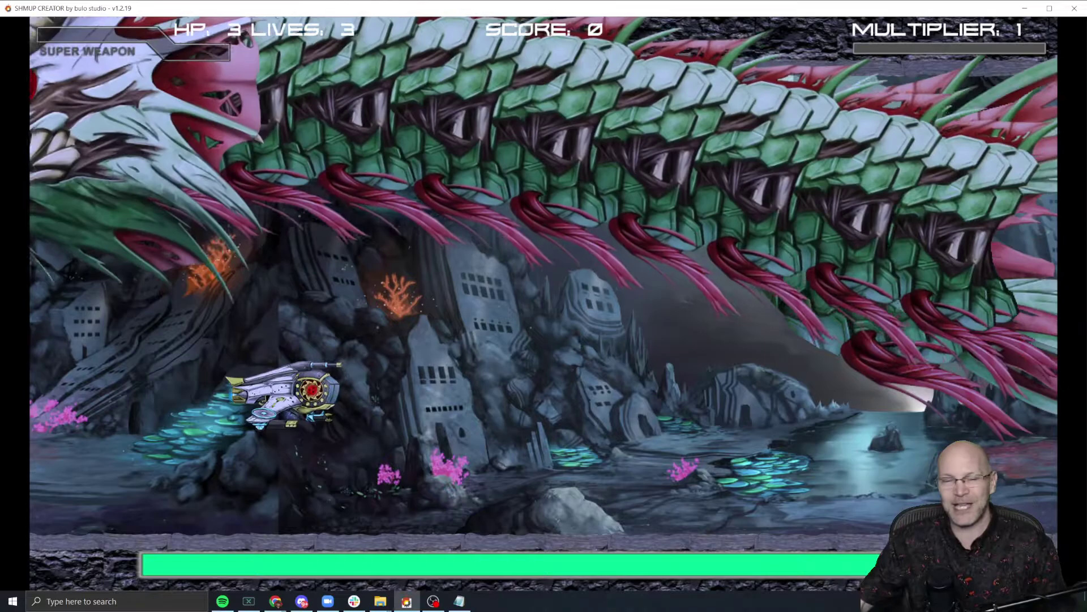
pyautogui.press('Escape')
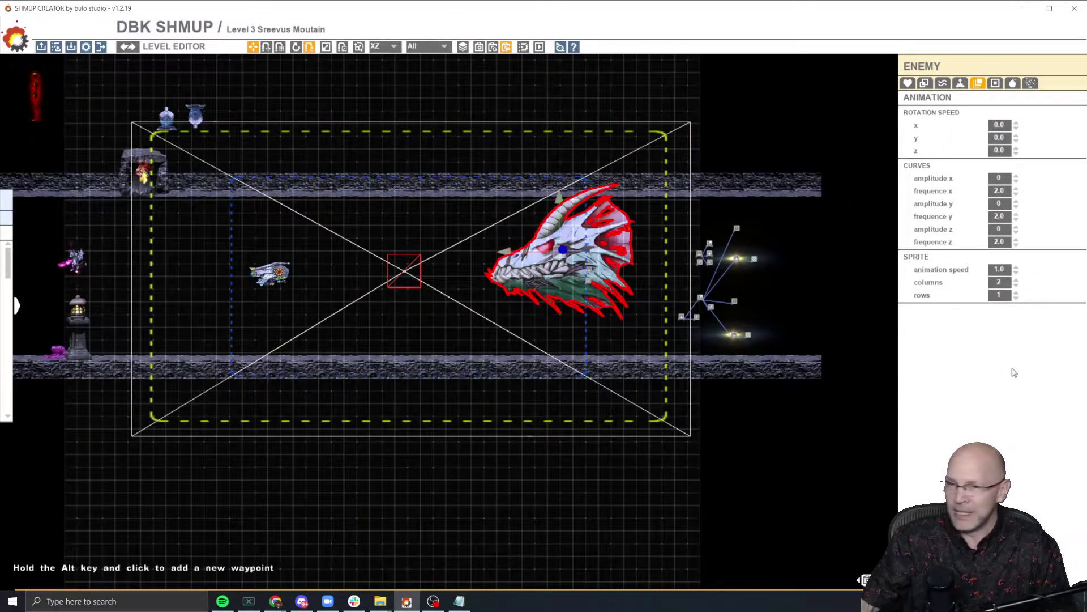
pyautogui.hotkey('alt', 'Tab')
pyautogui.hotkey('alt', 'Tab')
pyautogui.hotkey('alt', 'Tab')
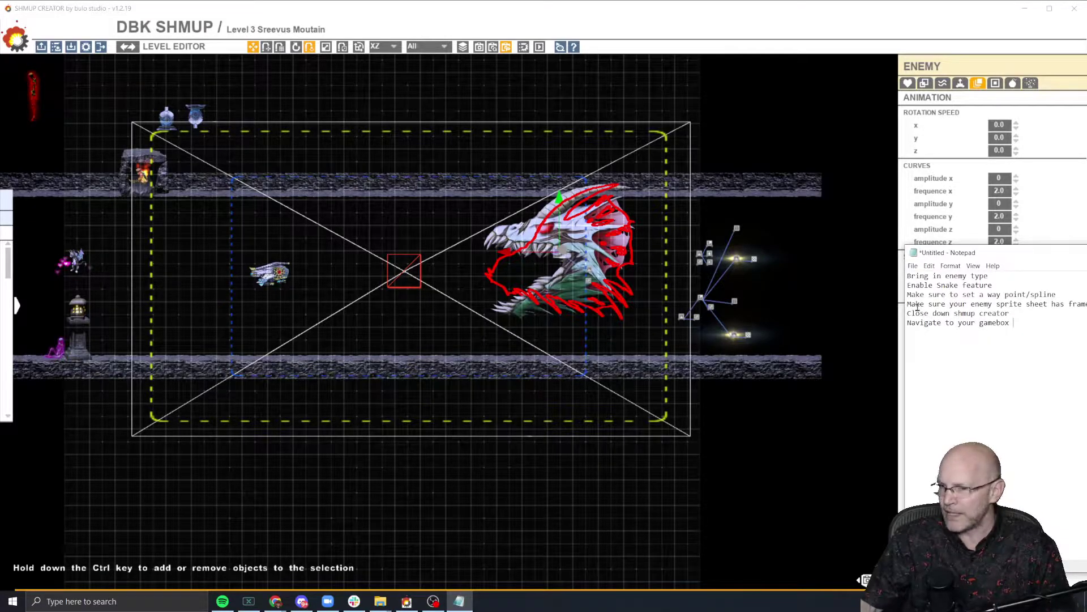
# Move the Notepad checklist aside and bring the SHMUP Creator level editor forward.
pyautogui.moveTo(1029, 260); pyautogui.dragTo(935, 264)
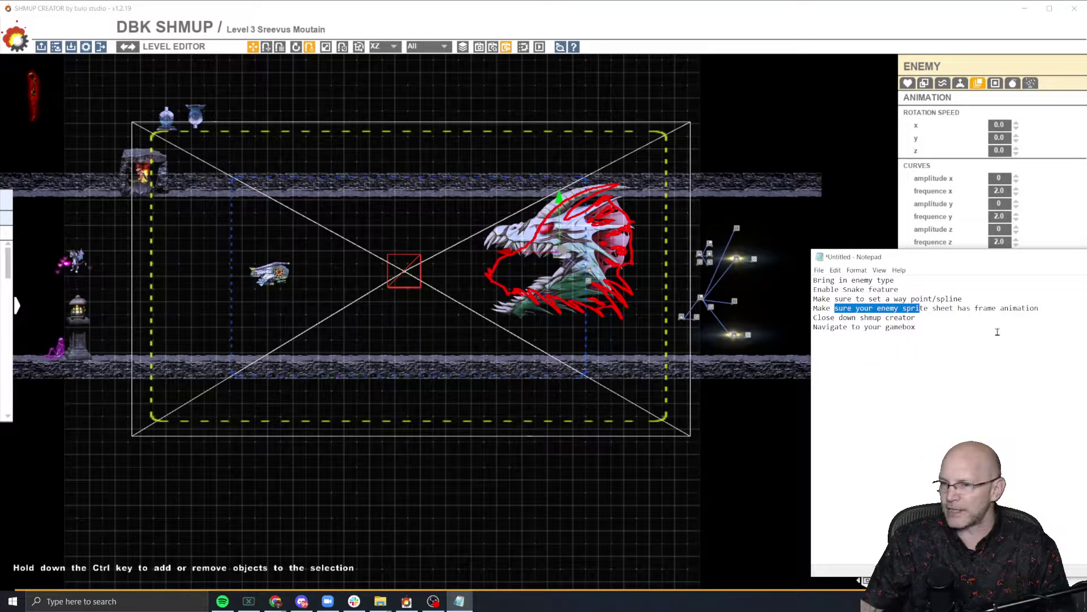
pyautogui.click(979, 399)
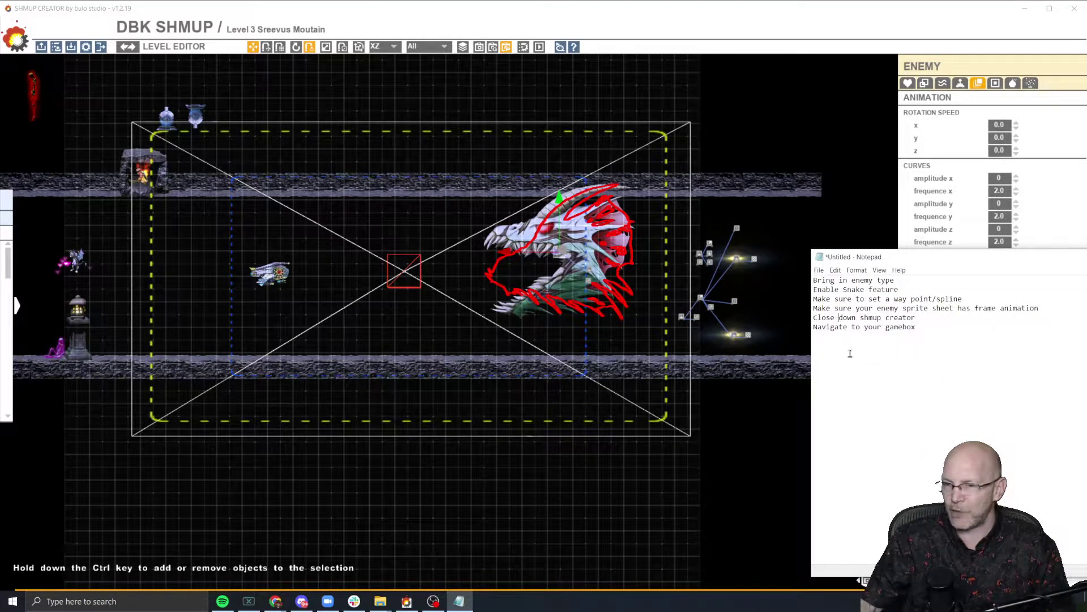
pyautogui.click(814, 26)
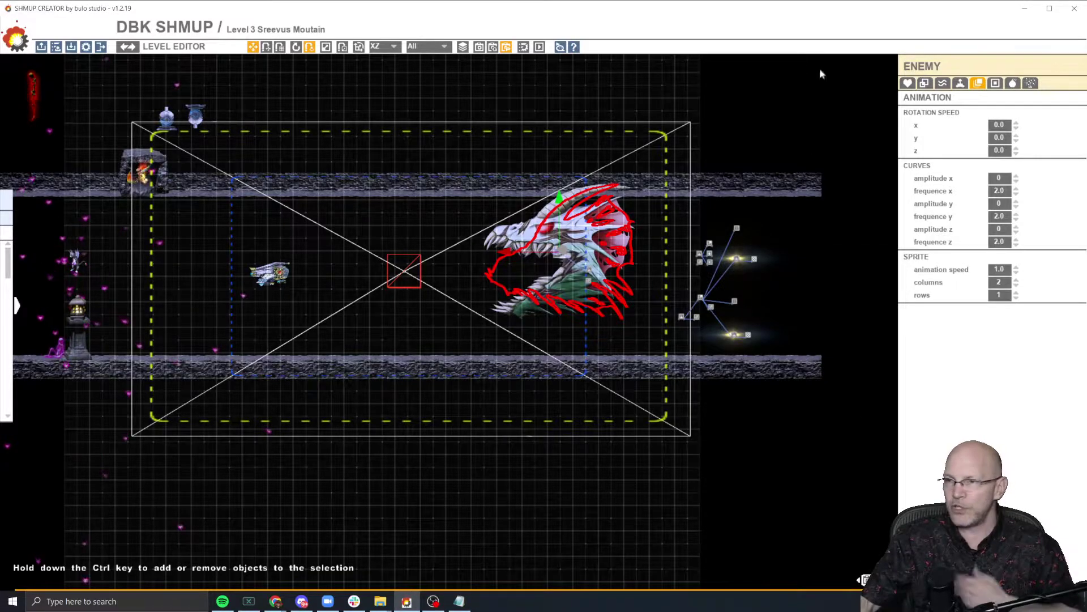
# Close SHMUP Creator saving the game, then relaunch it with the 'open shm' launcher command.
pyautogui.click(1079, 11)
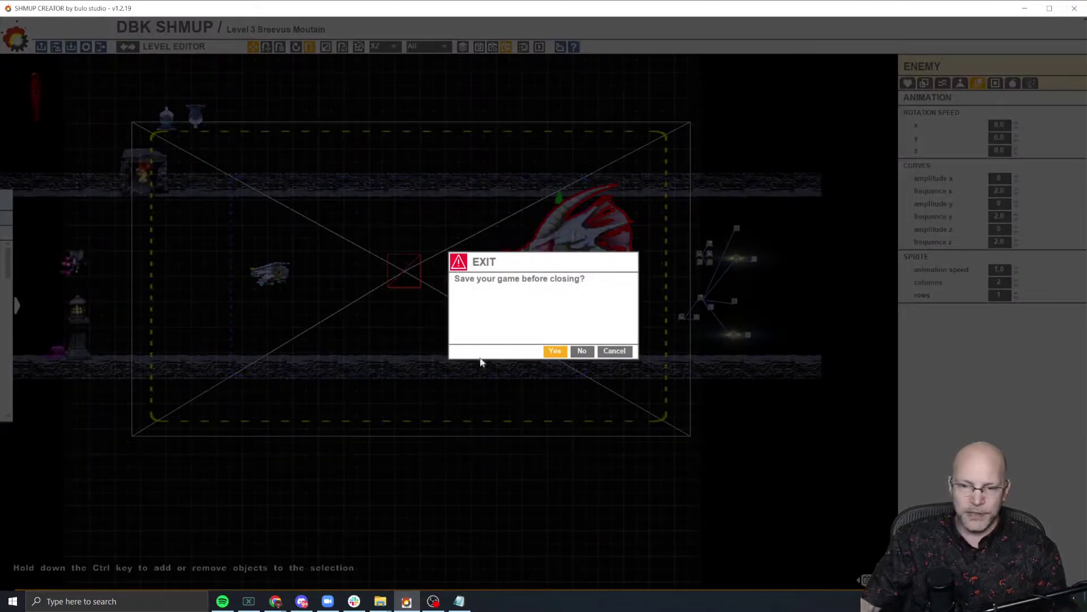
pyautogui.click(555, 351)
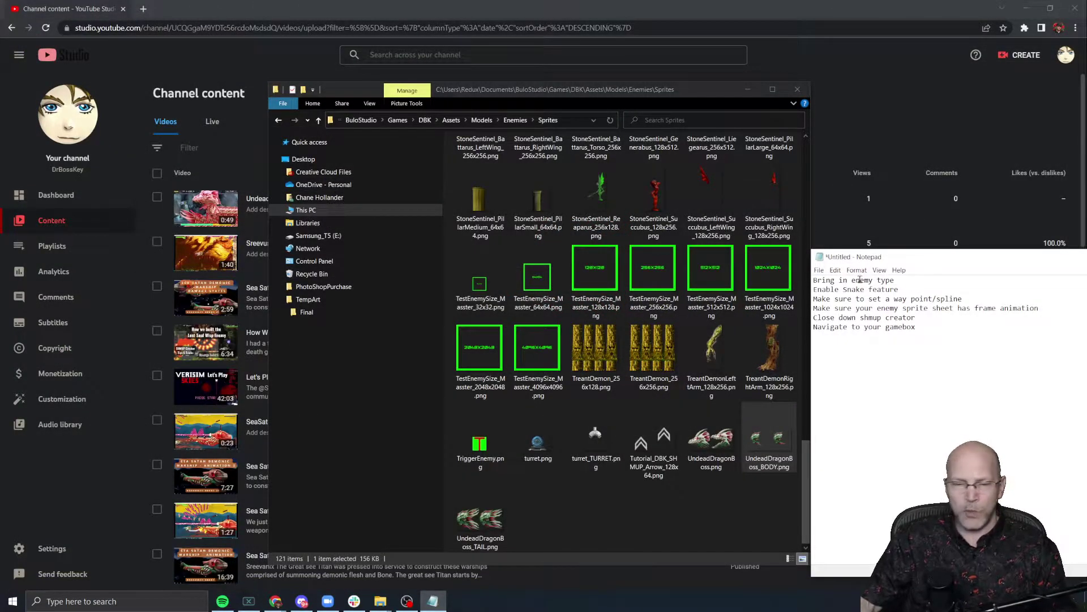
pyautogui.press('capslock')
pyautogui.write('open ')
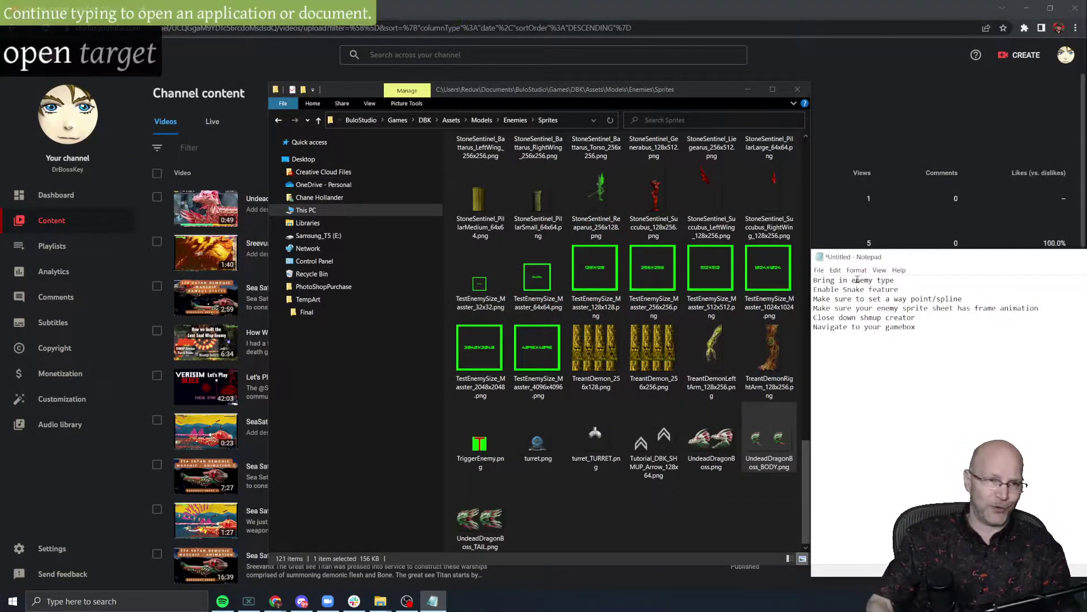
pyautogui.write('shmup')
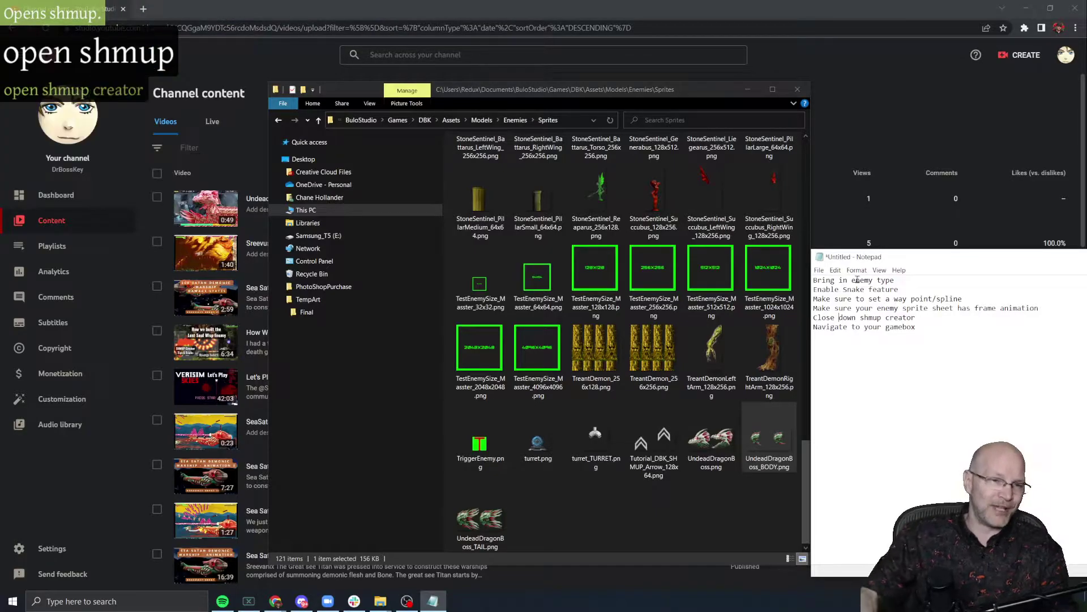
pyautogui.press('capslock')
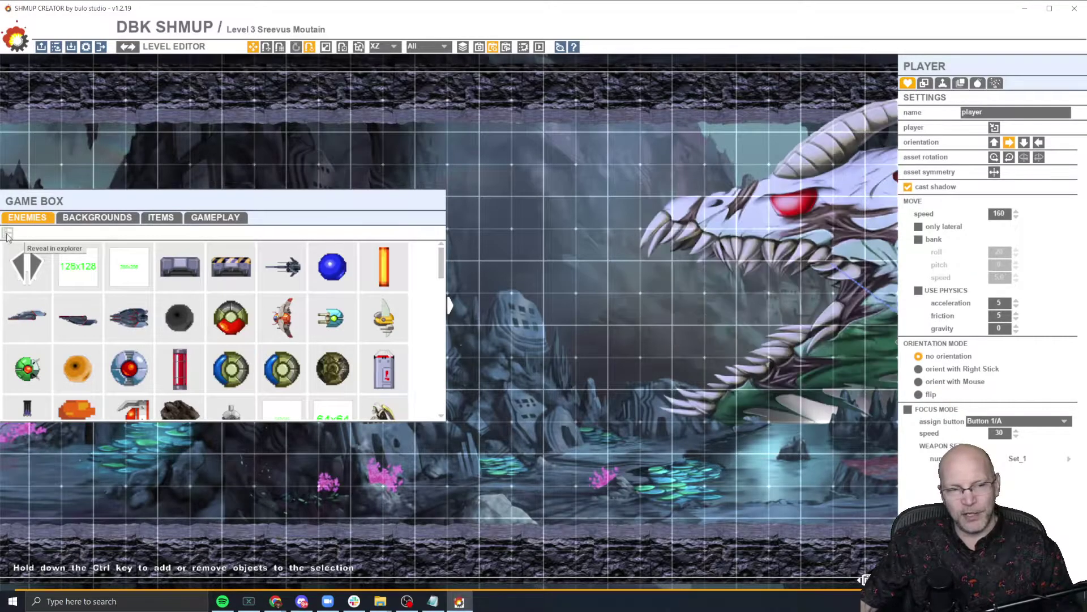
# Reveal the Enemies folder in Explorer, then quit SHMUP Creator without saving.
pyautogui.click(8, 234)
pyautogui.click(263, 181)
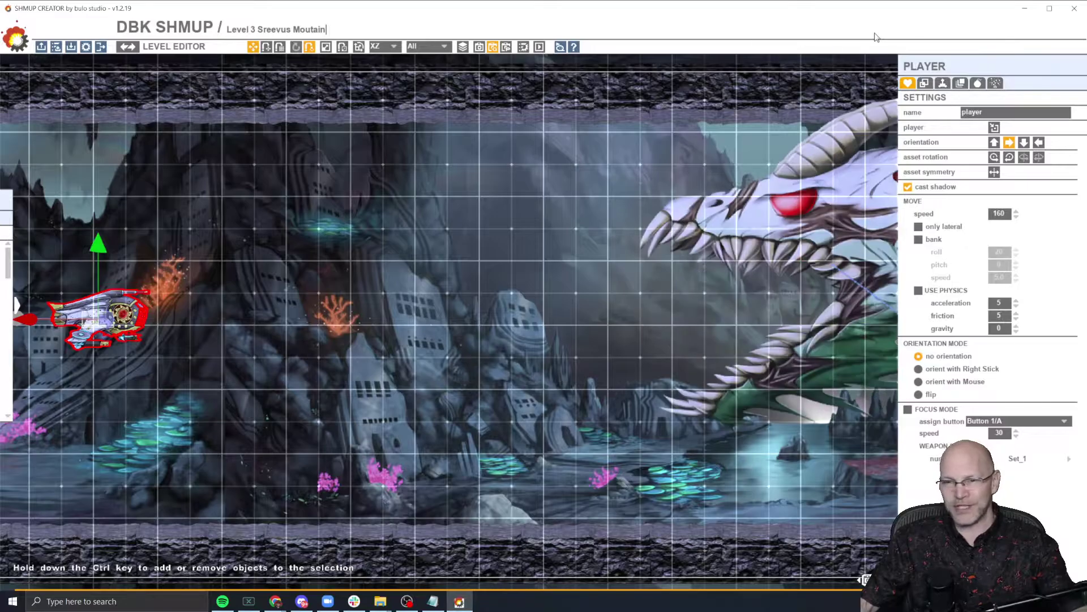
pyautogui.press('Escape')
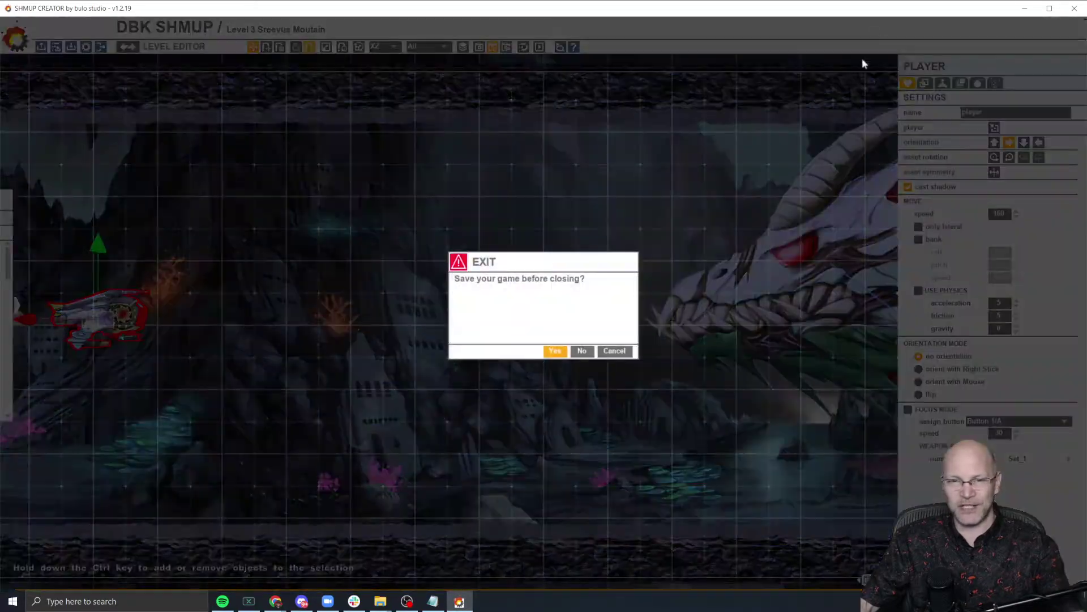
pyautogui.click(583, 350)
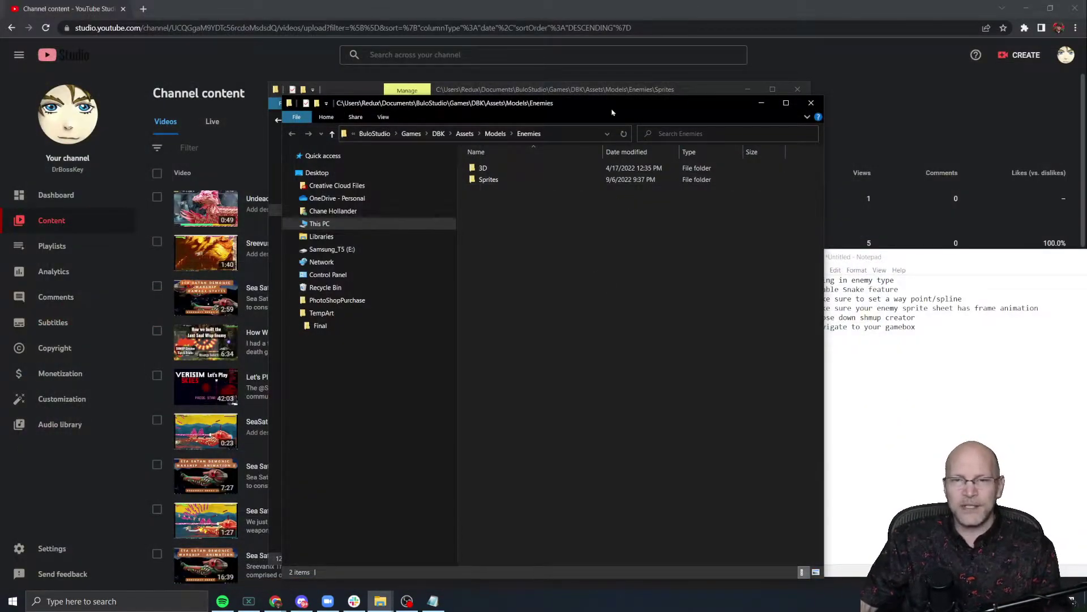
# Go to the DBK\gamebox folder and open gamebox.sprites with Edit with Notepad++.
pyautogui.moveTo(612, 112); pyautogui.dragTo(582, 125)
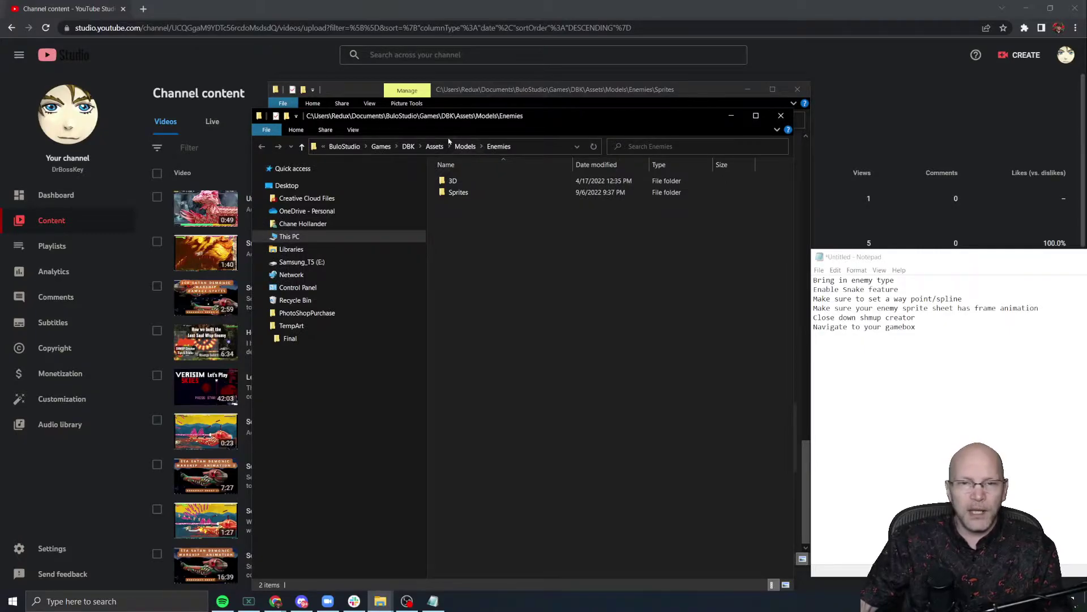
pyautogui.click(408, 146)
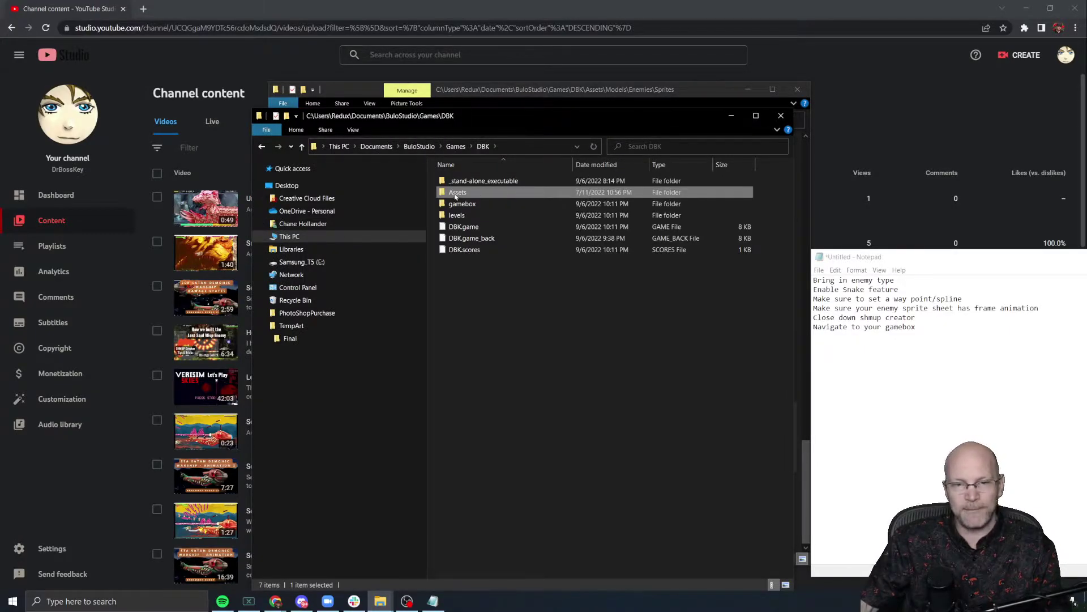
pyautogui.click(476, 205)
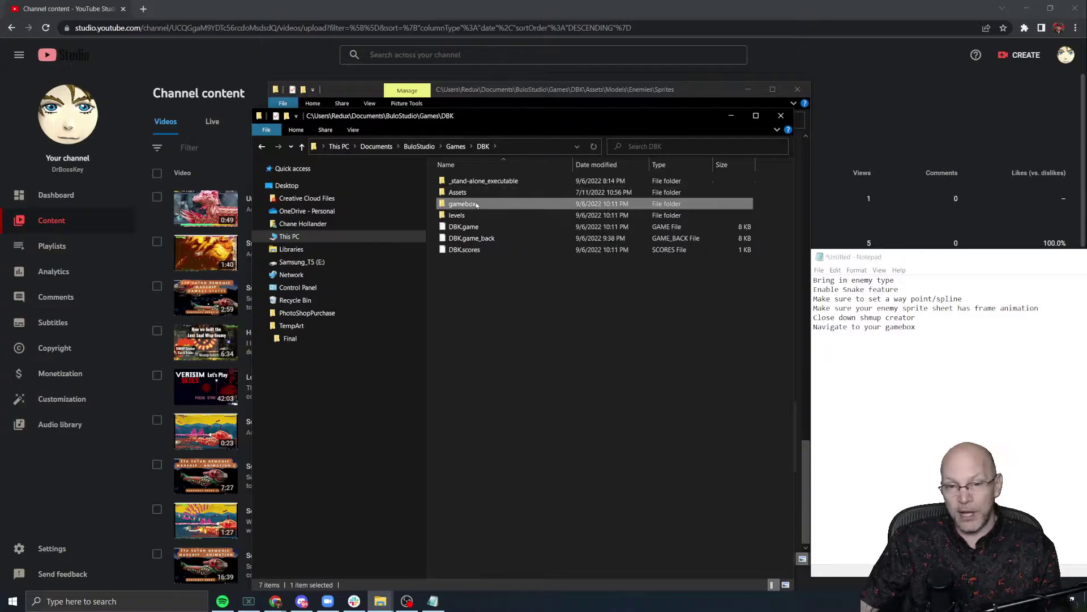
pyautogui.doubleClick(480, 205)
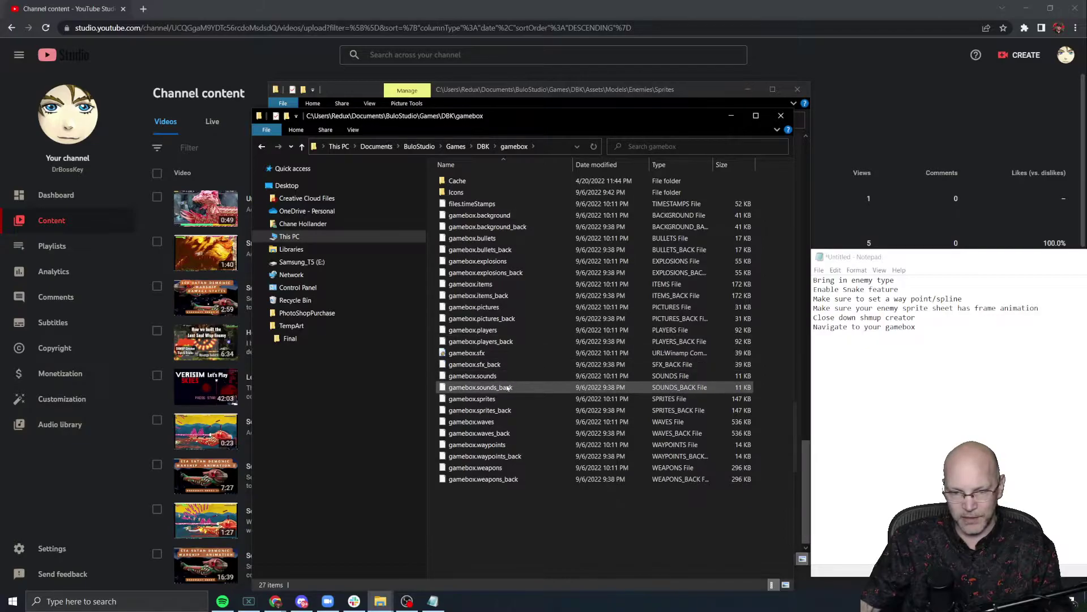
pyautogui.click(493, 401)
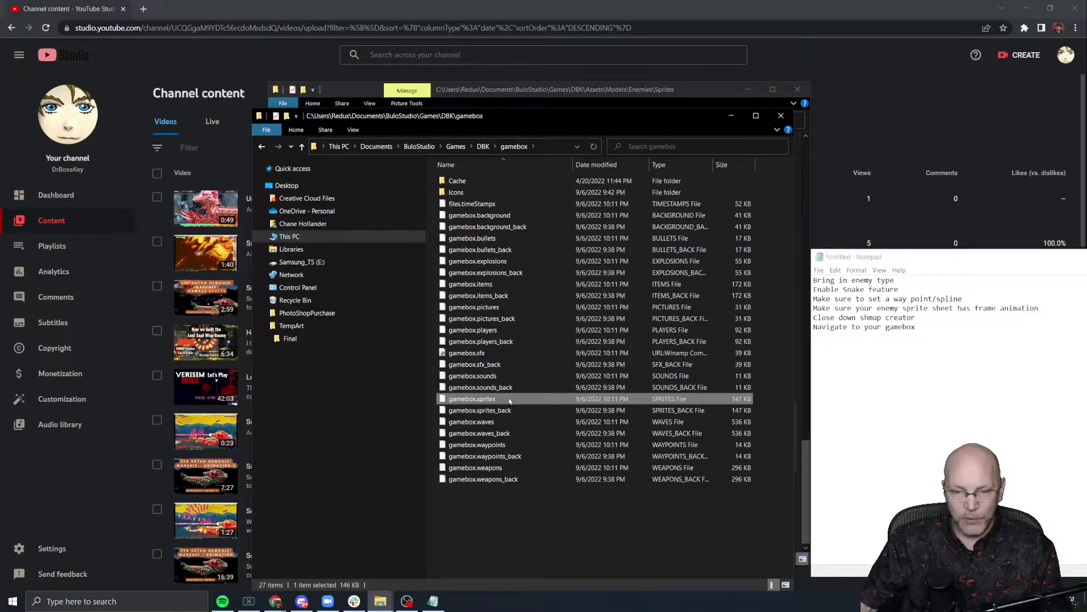
pyautogui.rightClick(509, 400)
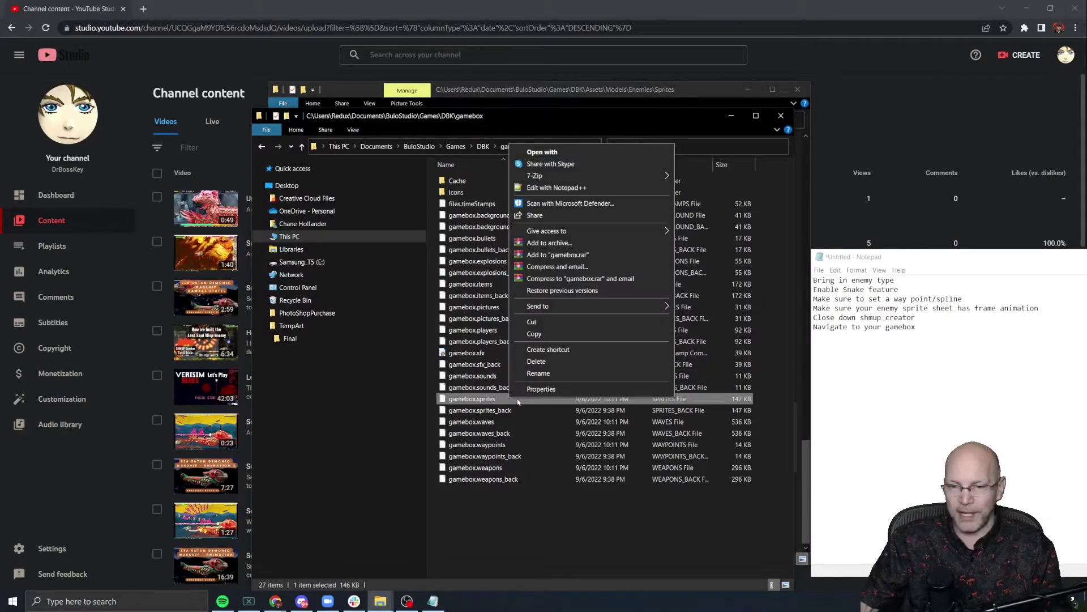
pyautogui.click(585, 193)
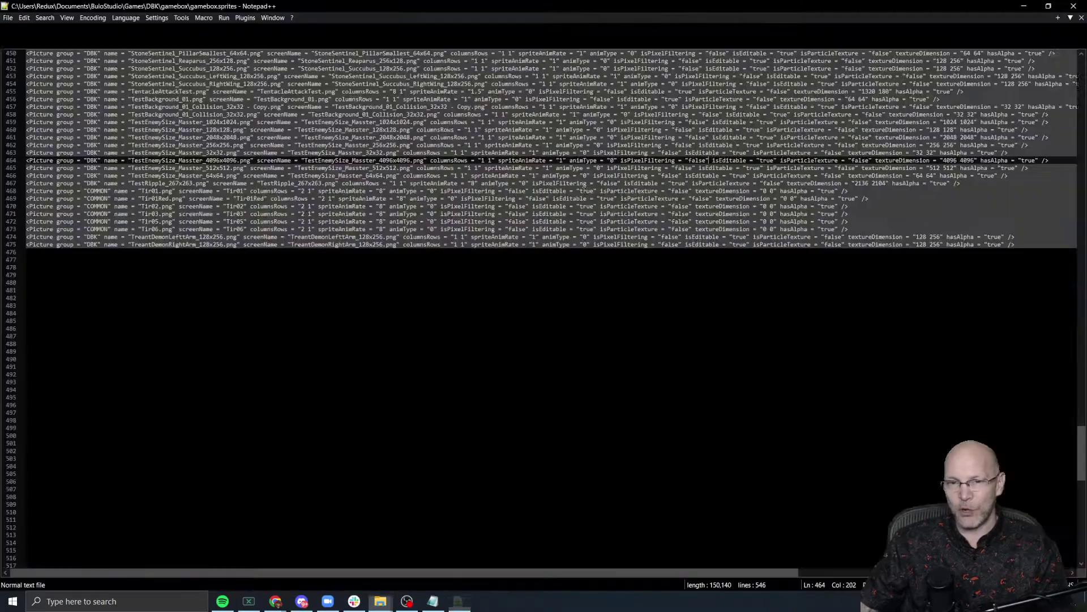
# Switch from Notepad++ back to the DBK\gamebox Explorer window.
pyautogui.hotkey('alt', 'Tab')
pyautogui.hotkey('alt', 'Tab')
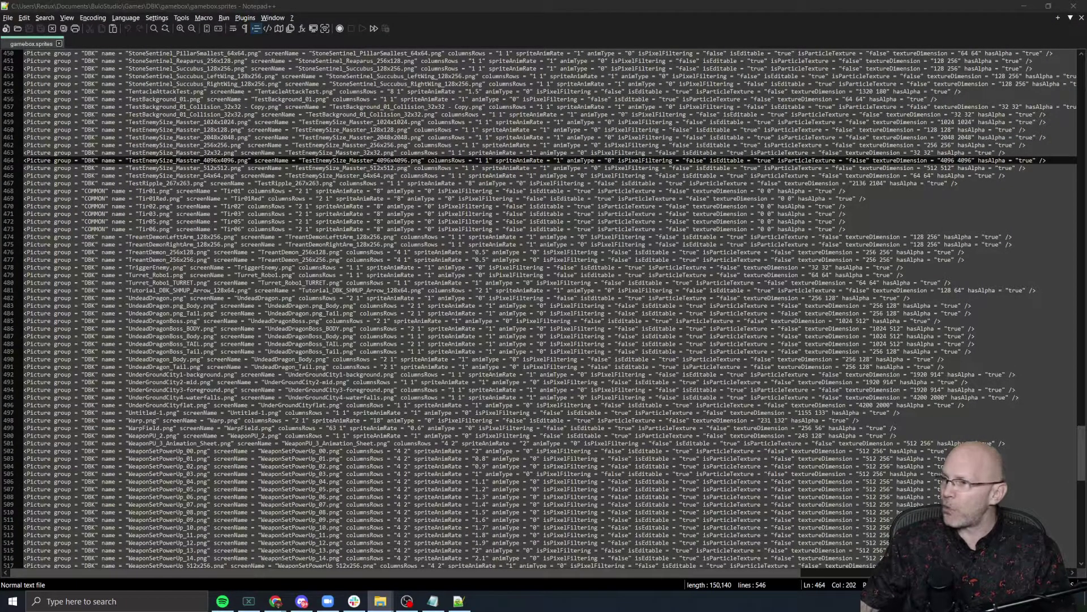
pyautogui.moveTo(1086, 124)
pyautogui.mouseDown()
pyautogui.moveTo(488, 82)
pyautogui.moveTo(1086, 113)
pyautogui.mouseUp()
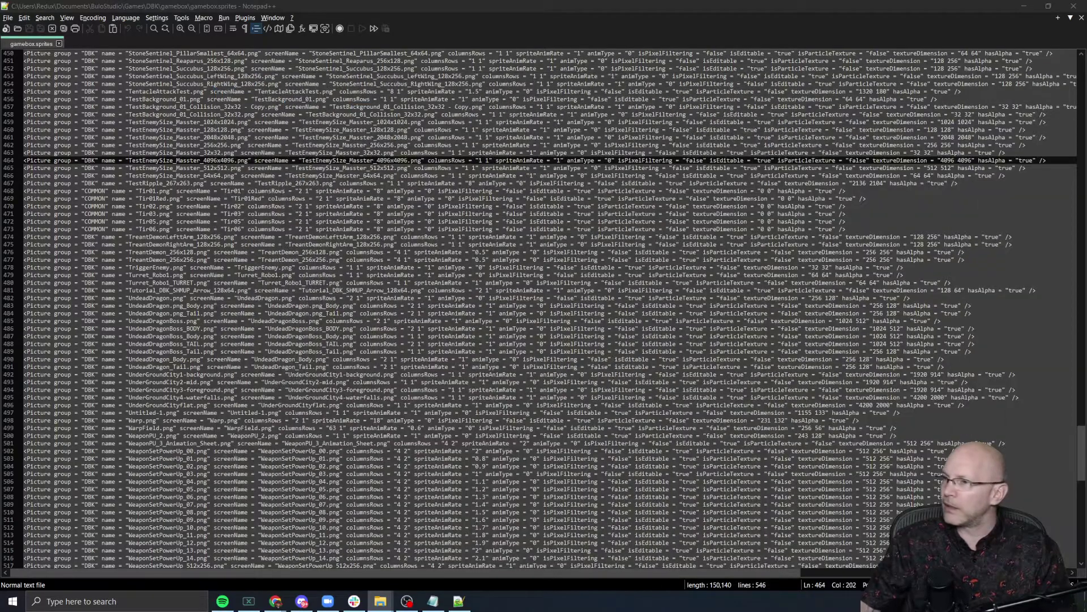
pyautogui.hotkey('alt', 'Tab')
pyautogui.hotkey('alt', 'Tab')
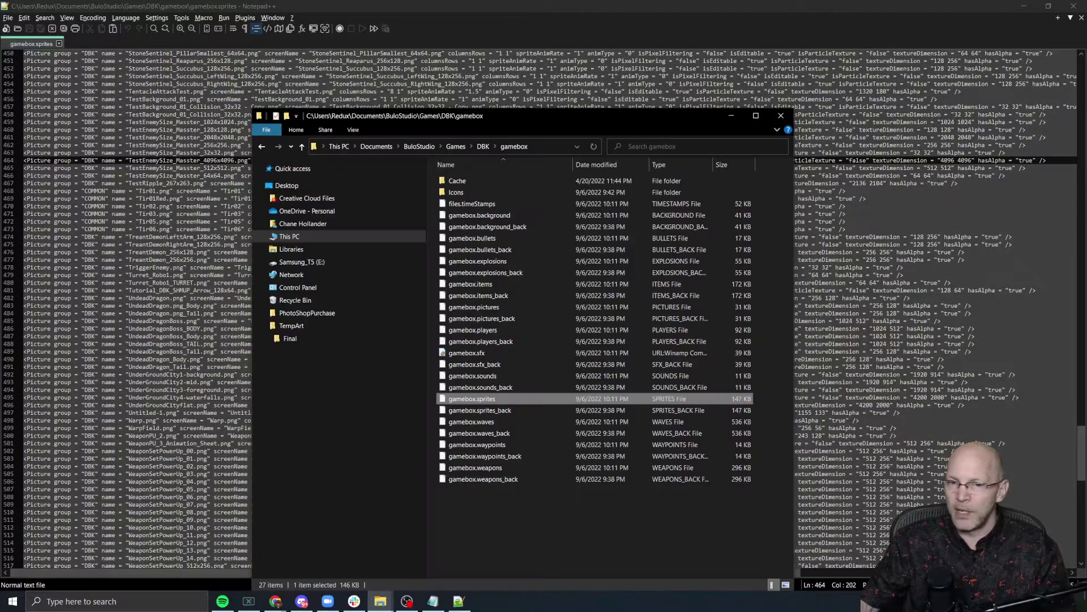
pyautogui.click(781, 116)
pyautogui.hotkey('alt', 'Tab')
pyautogui.hotkey('alt', 'Tab')
pyautogui.hotkey('alt', 'Tab')
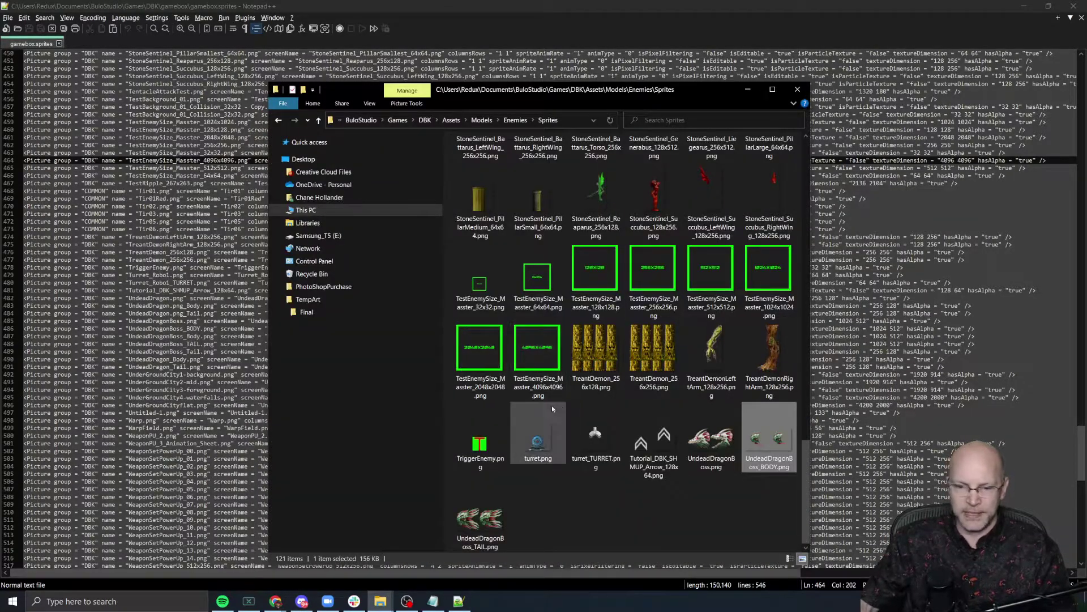
pyautogui.click(712, 445)
pyautogui.press('F2')
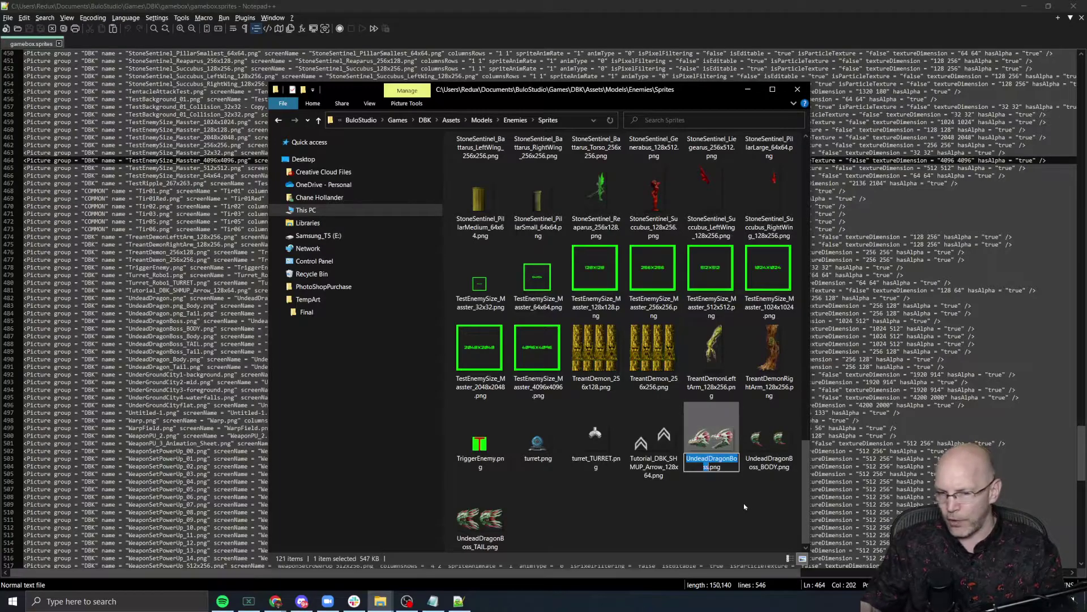
pyautogui.press('Escape')
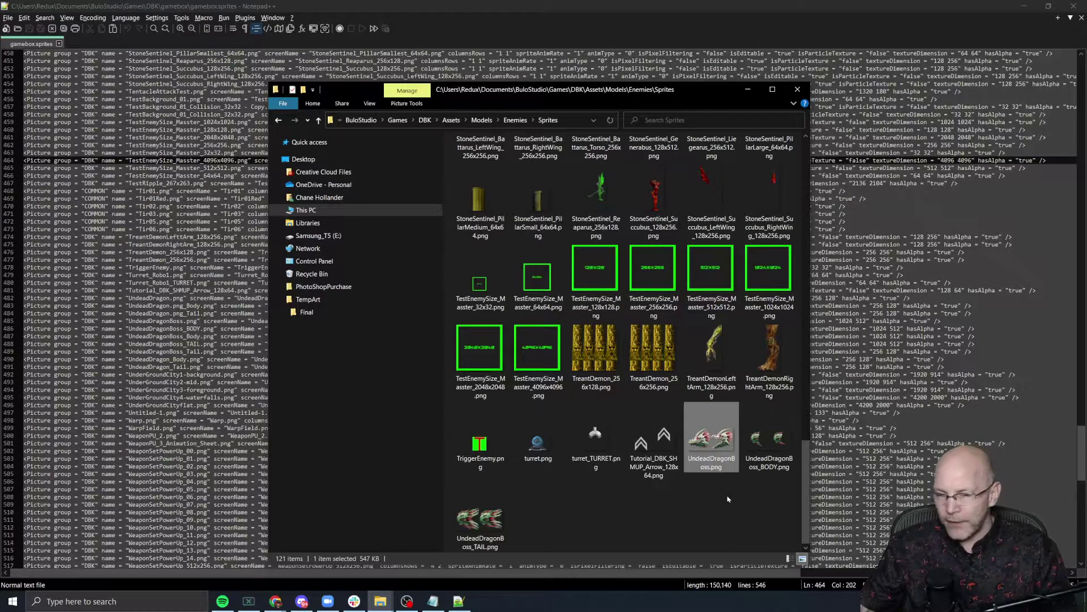
pyautogui.moveTo(691, 90); pyautogui.dragTo(668, 66)
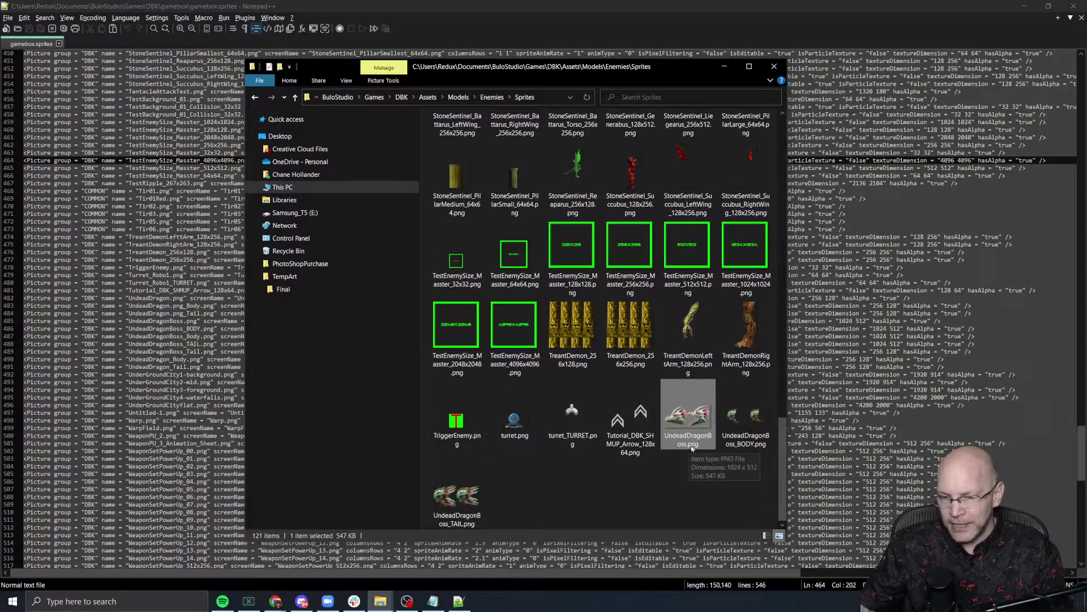
pyautogui.scroll(10, 668, 397)
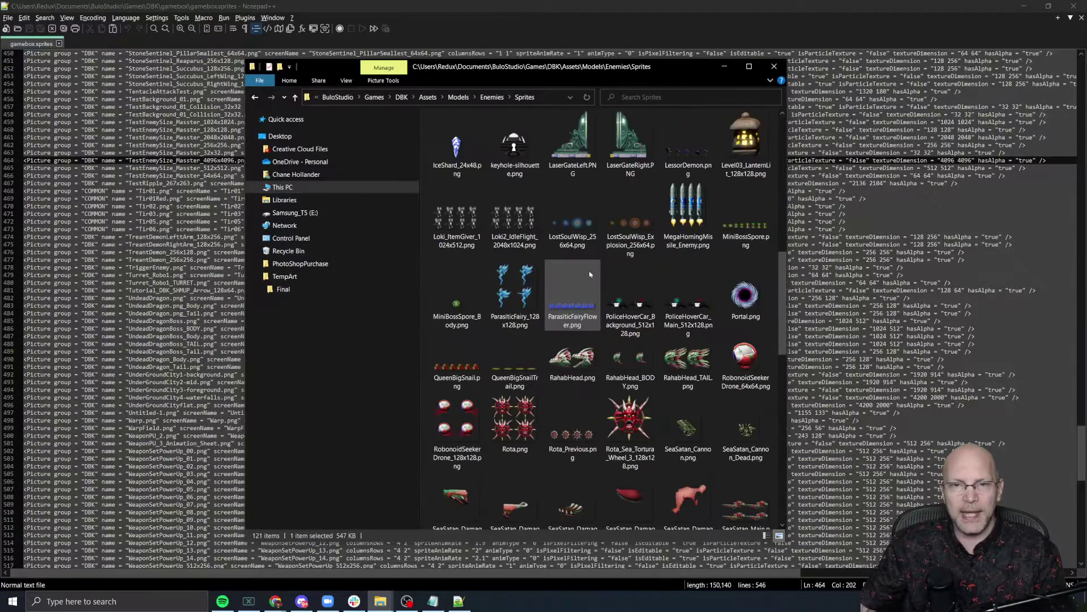
pyautogui.scroll(-10, 637, 274)
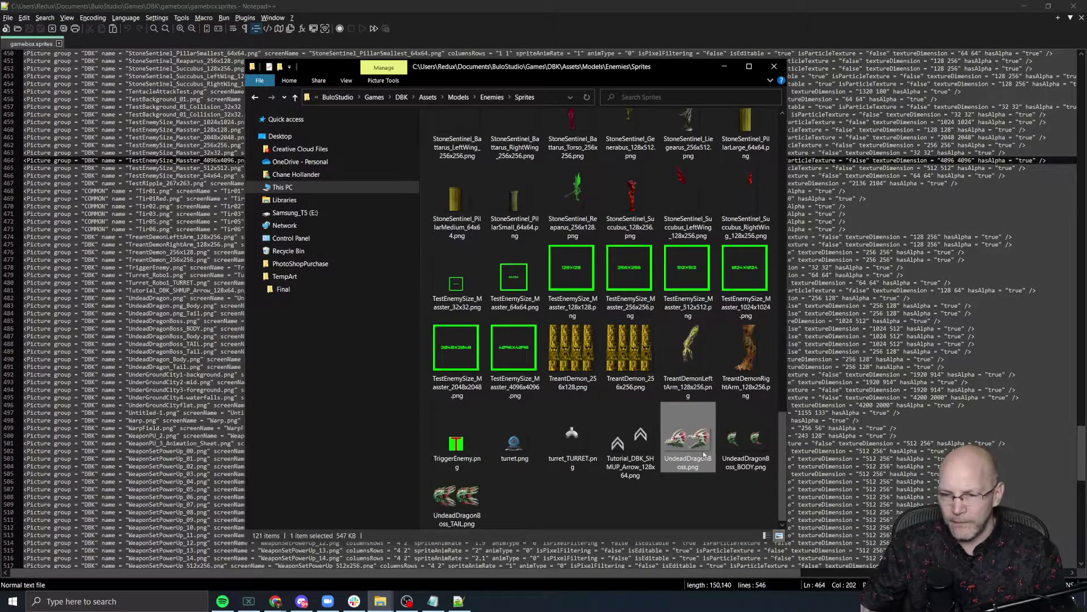
pyautogui.press('F2')
pyautogui.hotkey('ctrl', 'c')
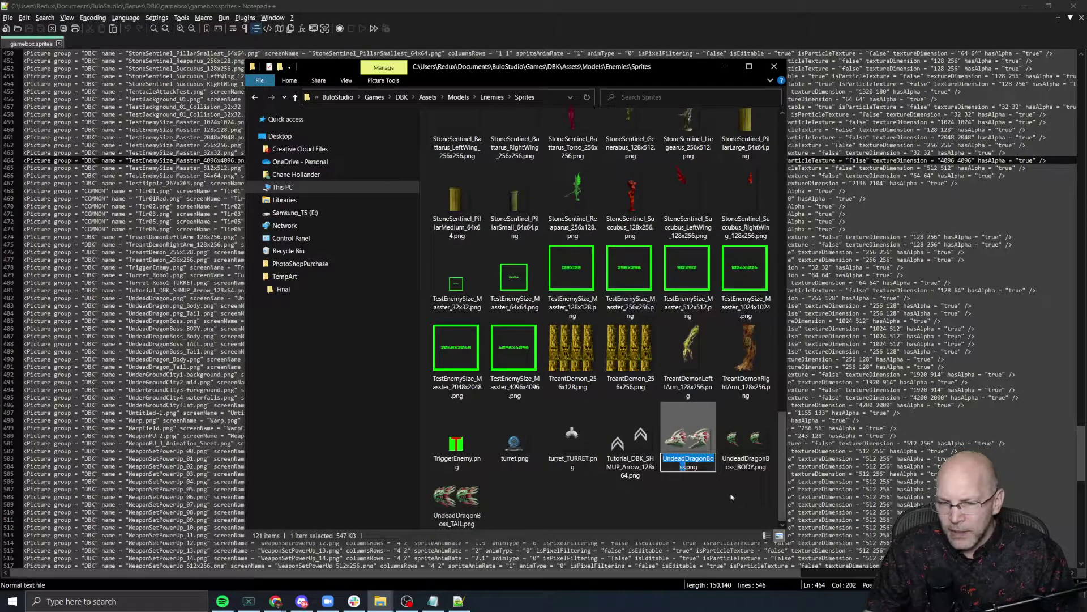
pyautogui.press('Up')
pyautogui.press('Return')
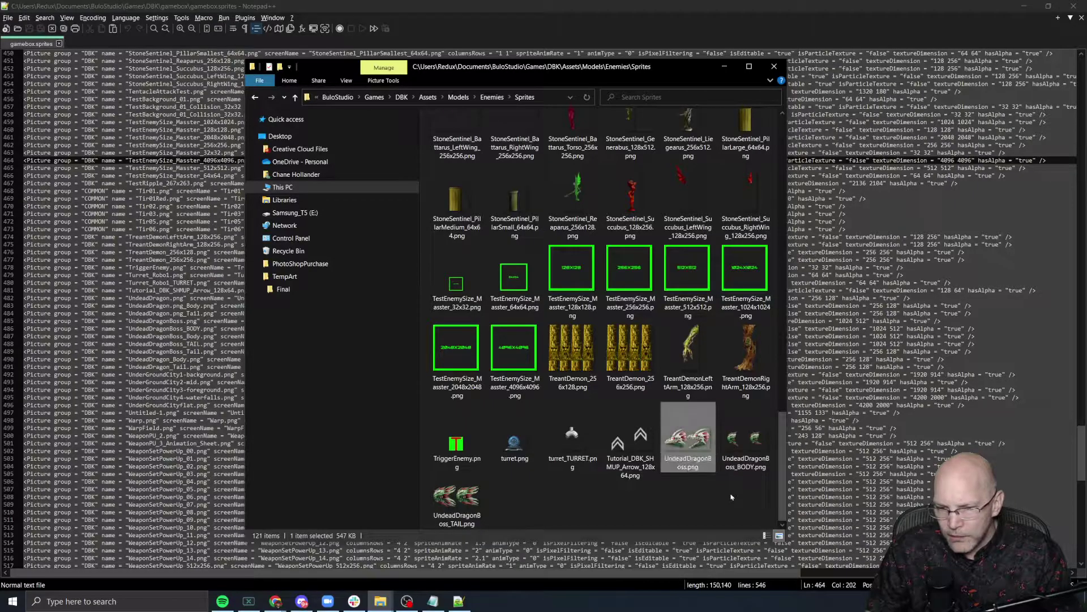
pyautogui.press('Right')
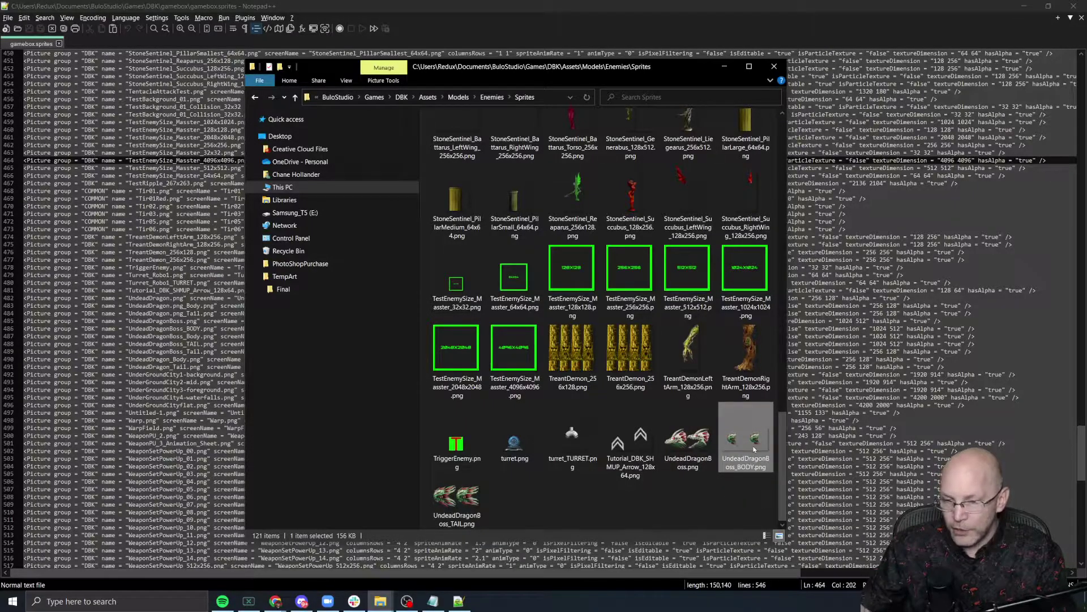
pyautogui.moveTo(754, 449)
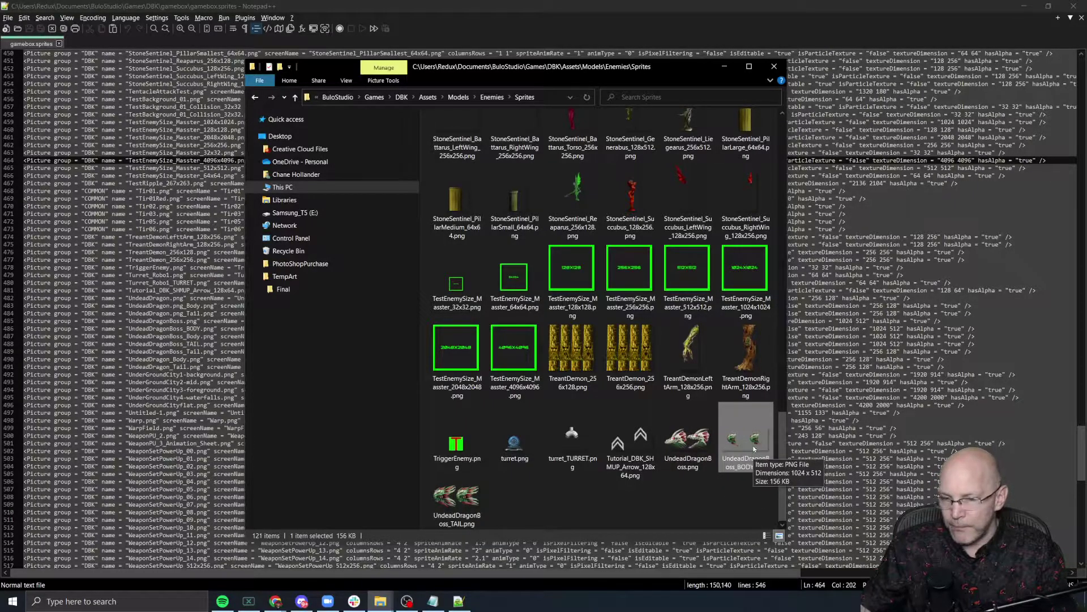
pyautogui.click(691, 438)
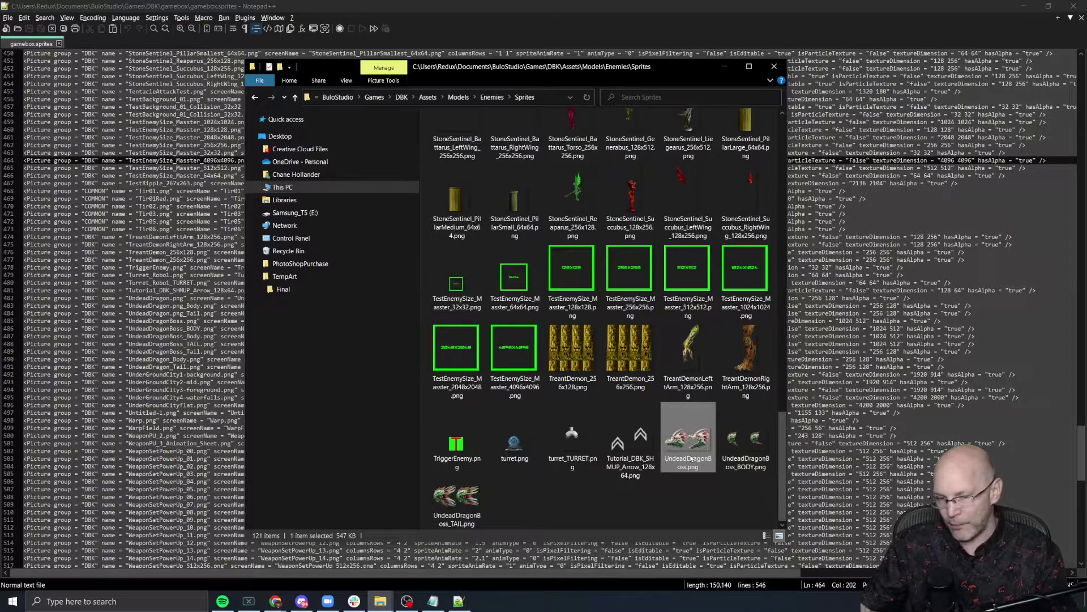
pyautogui.moveTo(689, 449)
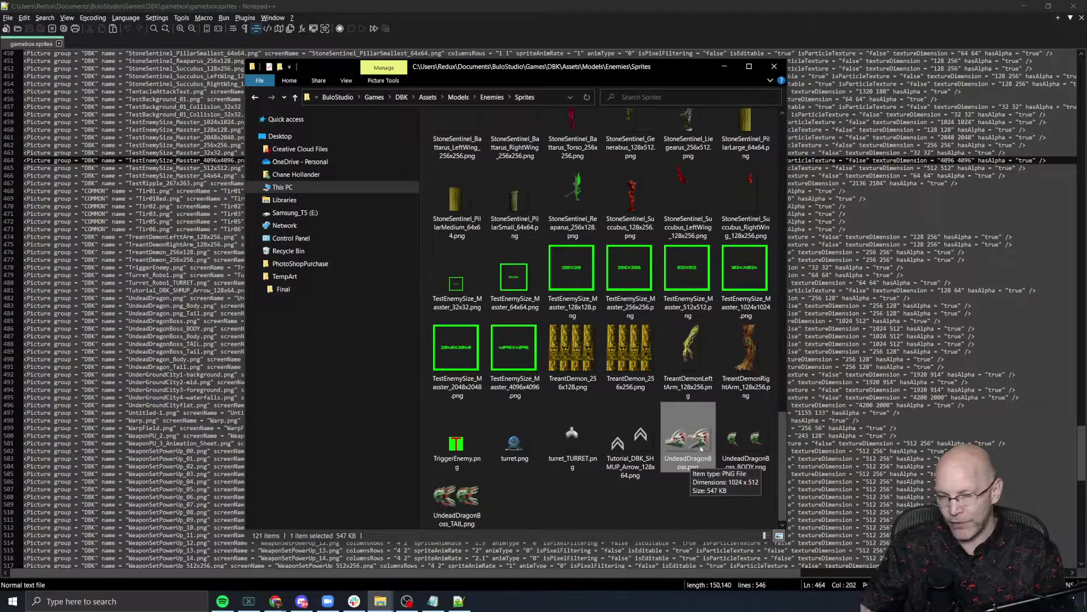
pyautogui.click(737, 471)
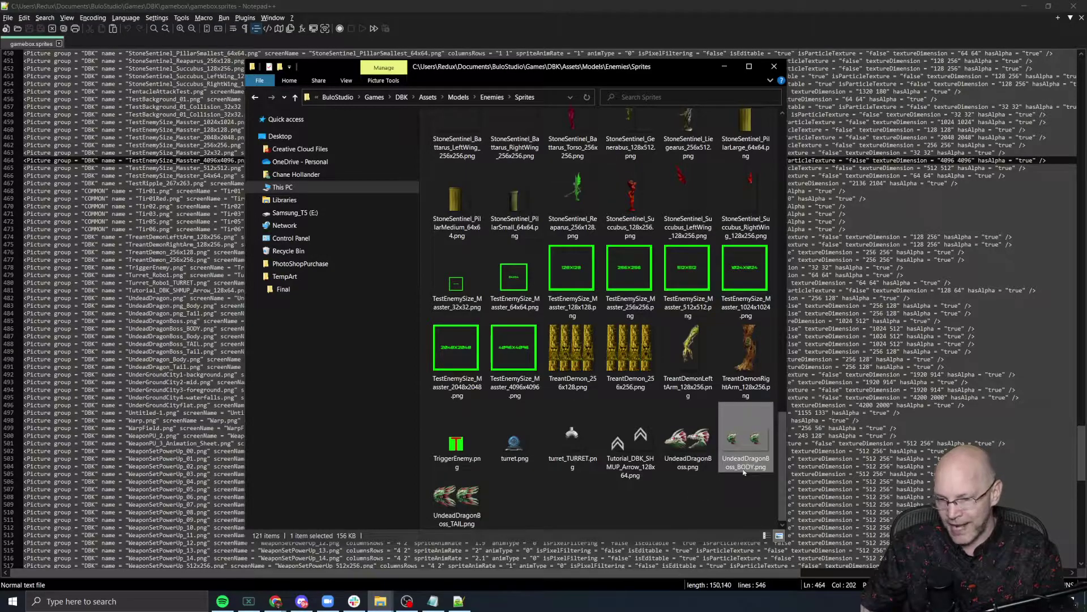
pyautogui.moveTo(736, 473)
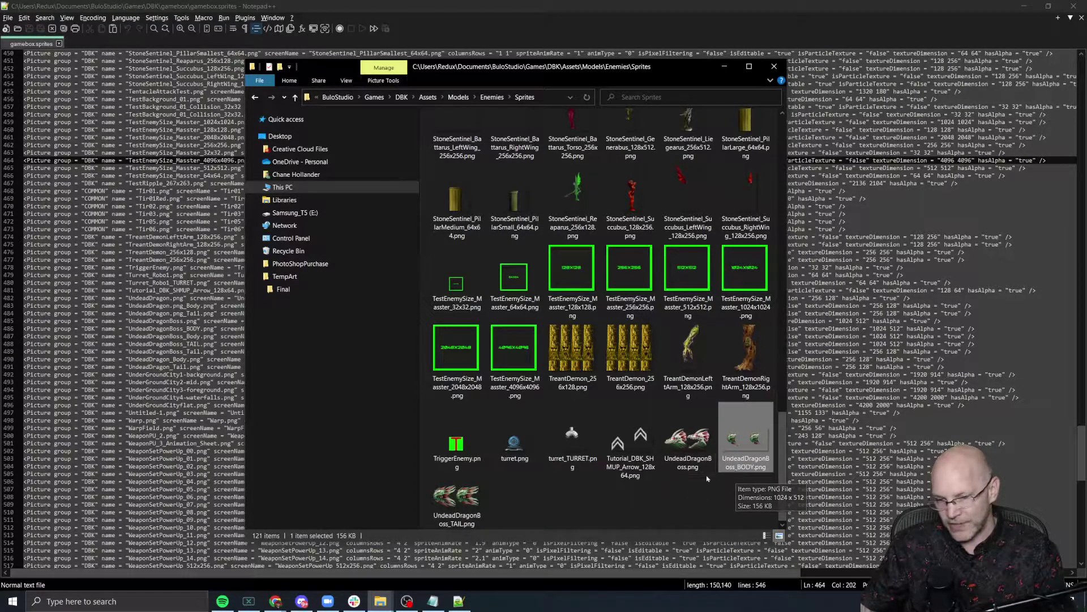
pyautogui.moveTo(681, 442)
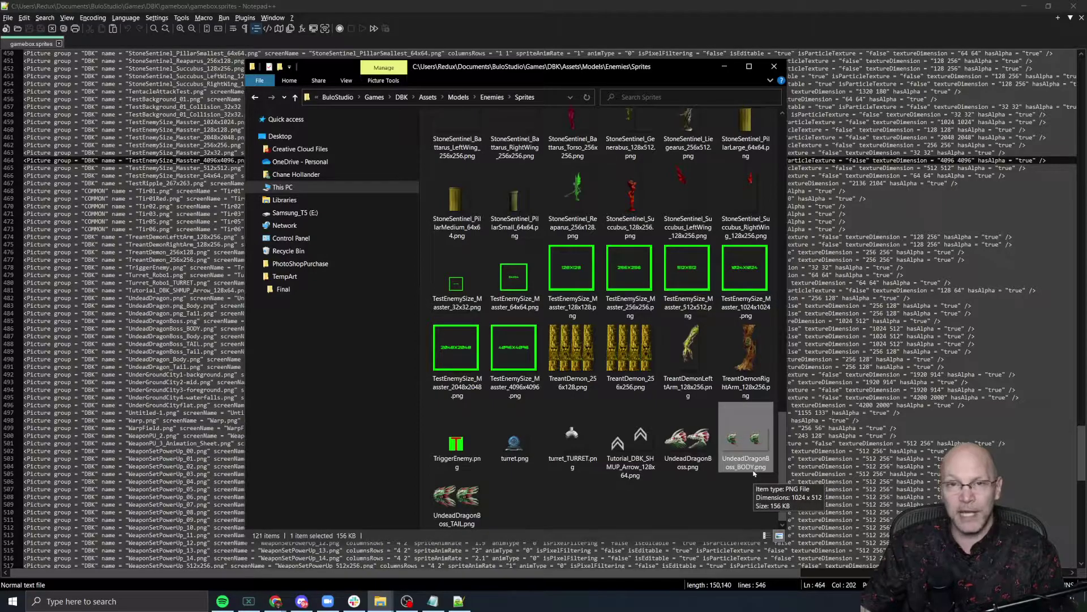
pyautogui.click(478, 512)
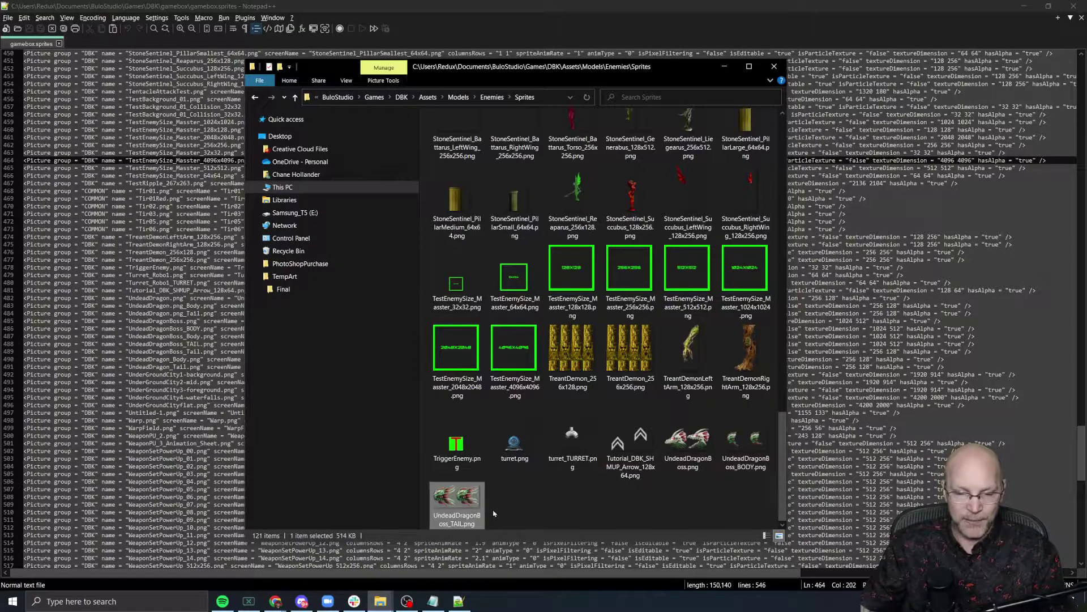
pyautogui.moveTo(459, 529)
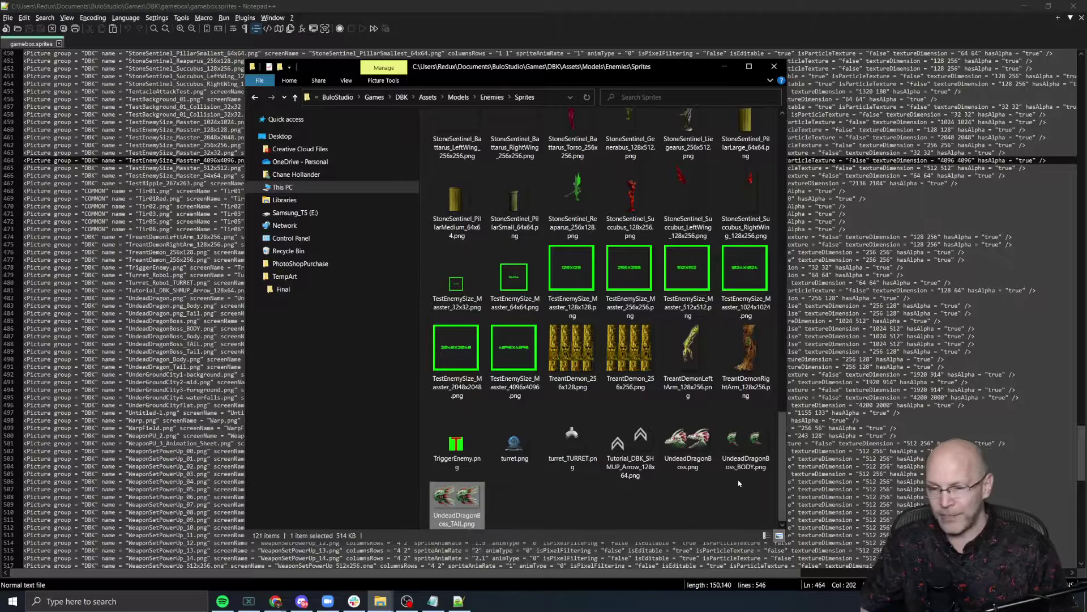
# Bring gamebox.sprites to the front and search it for UndeadDragonBoss.
pyautogui.click(528, 36)
pyautogui.click(482, 193)
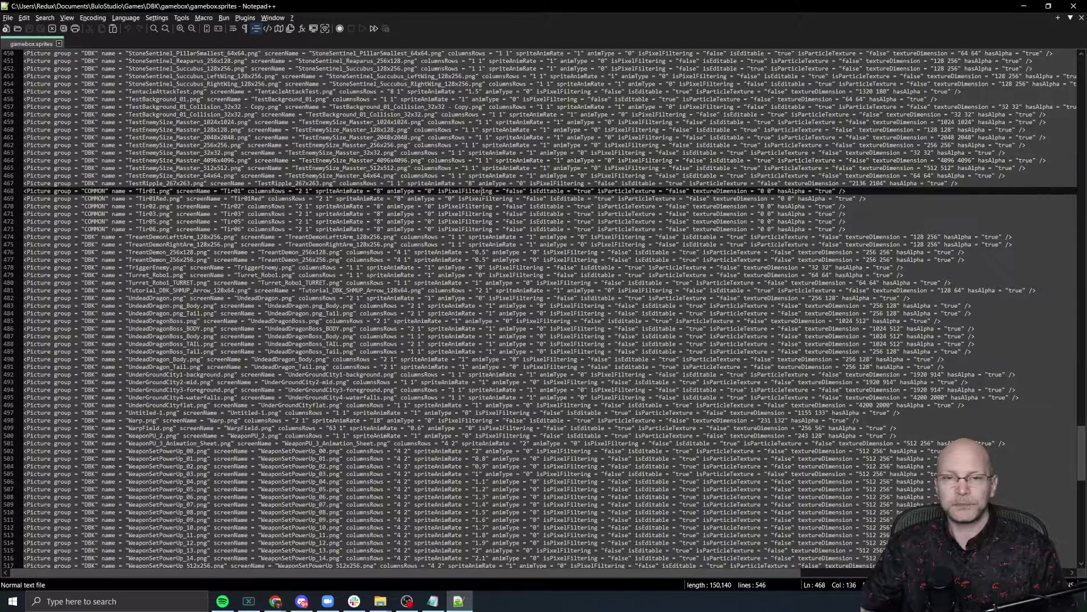
pyautogui.doubleClick(482, 193)
pyautogui.hotkey('ctrl', 'f')
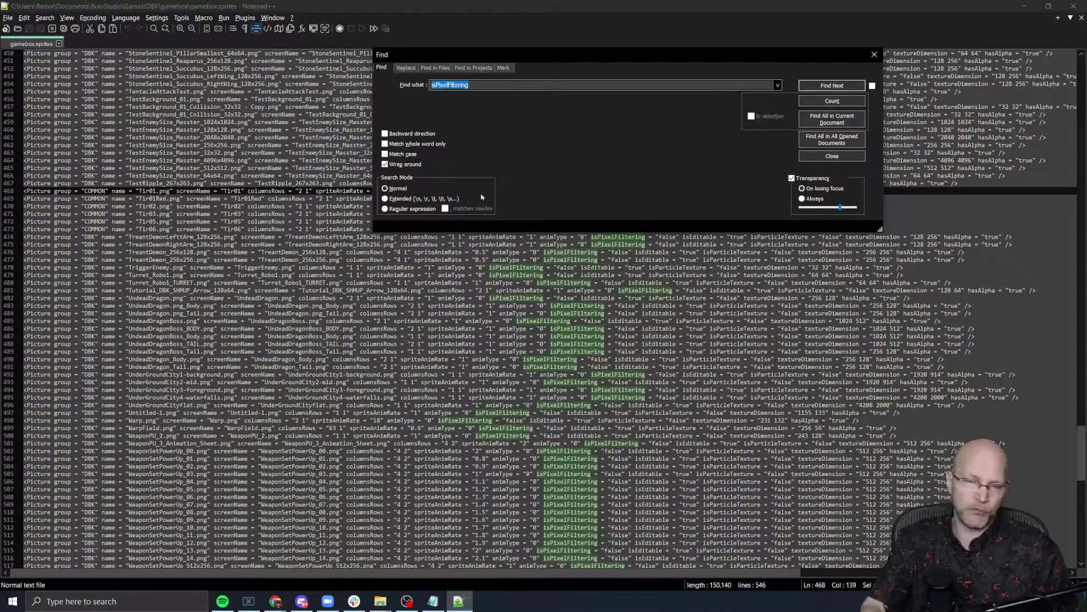
pyautogui.hotkey('ctrl', 'v')
pyautogui.press('Return')
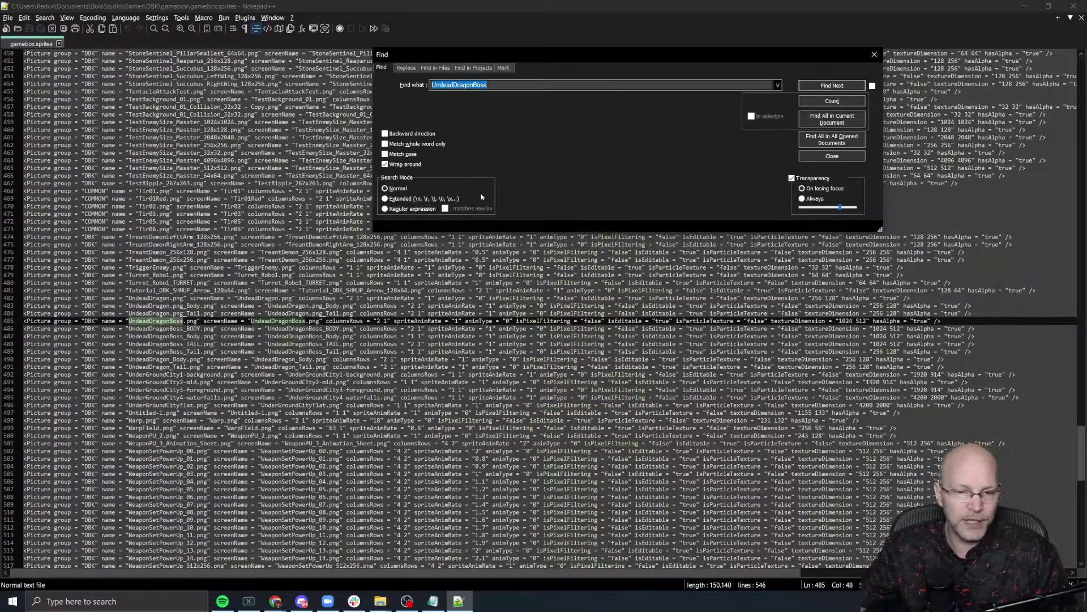
# Move the Find box aside and go to the UndeadDragonBoss_BODY.png entry (columnsRows '2 1').
pyautogui.moveTo(531, 59); pyautogui.dragTo(691, 62)
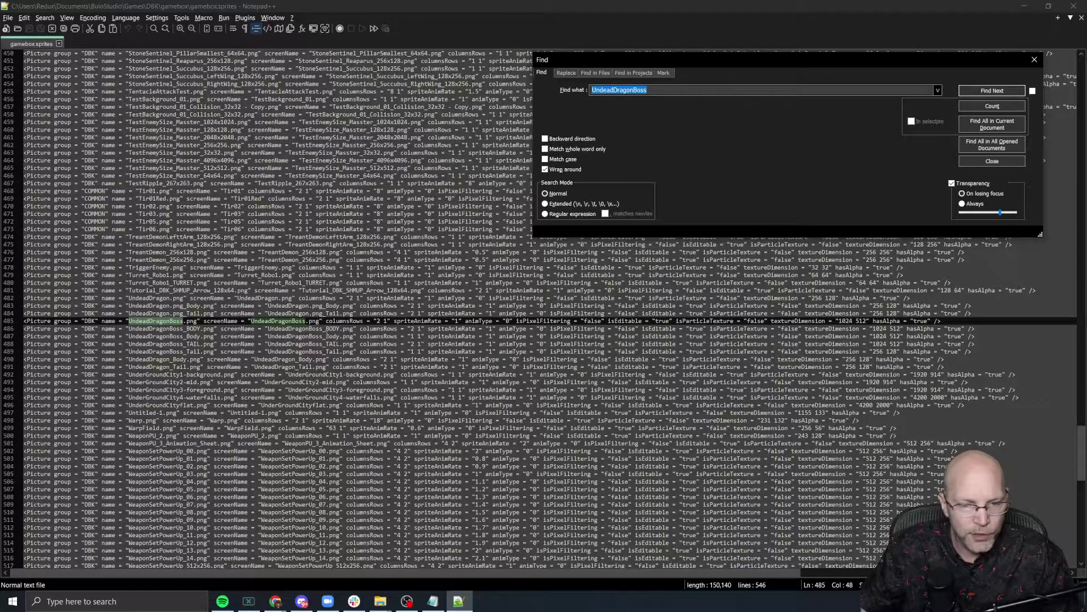
pyautogui.click(328, 335)
pyautogui.press('Up')
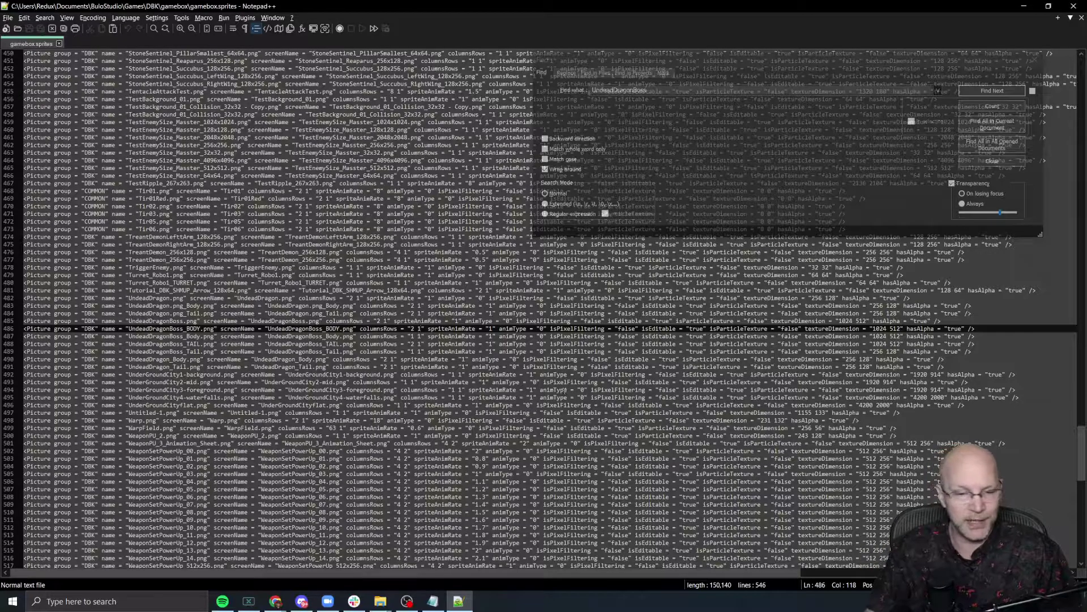
# Check the UndeadDragonBoss BODY and TAIL entries, then dismiss the Find box.
pyautogui.press('Down')
pyautogui.press('Down')
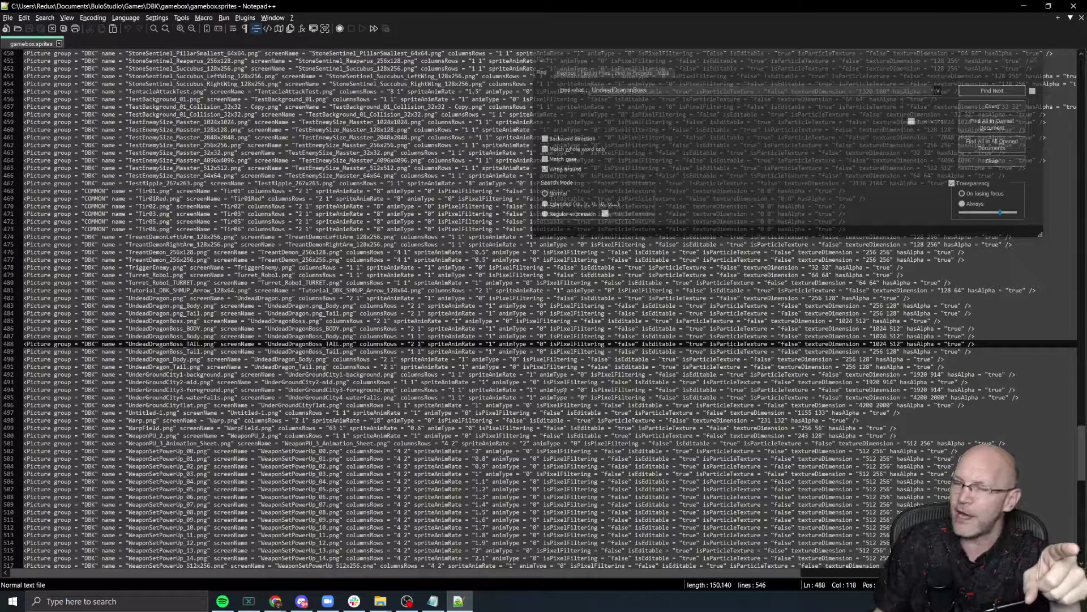
pyautogui.press('Down')
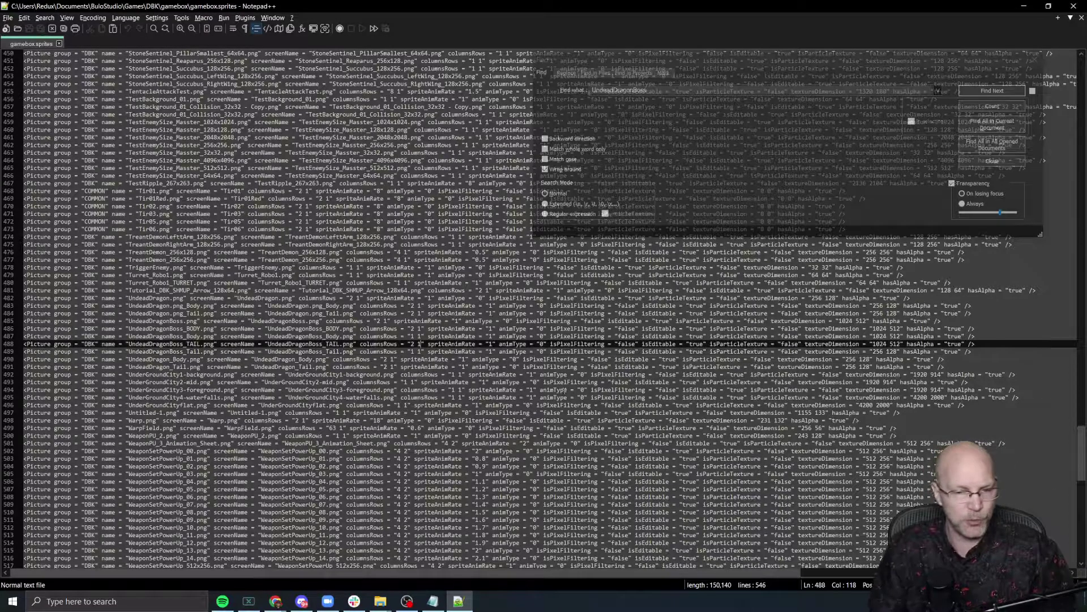
pyautogui.press('Up')
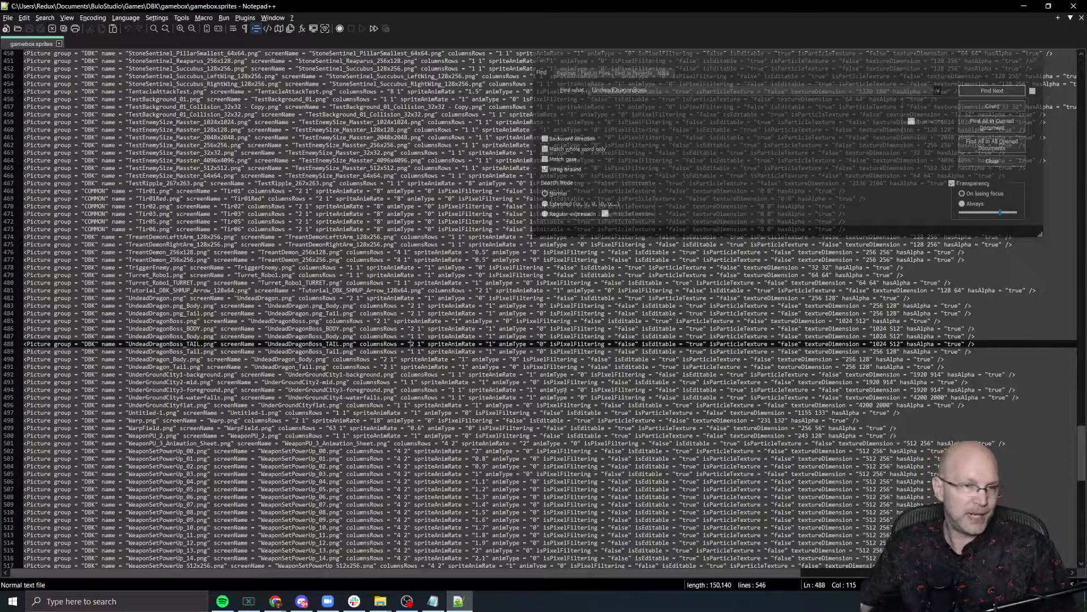
pyautogui.click(556, 335)
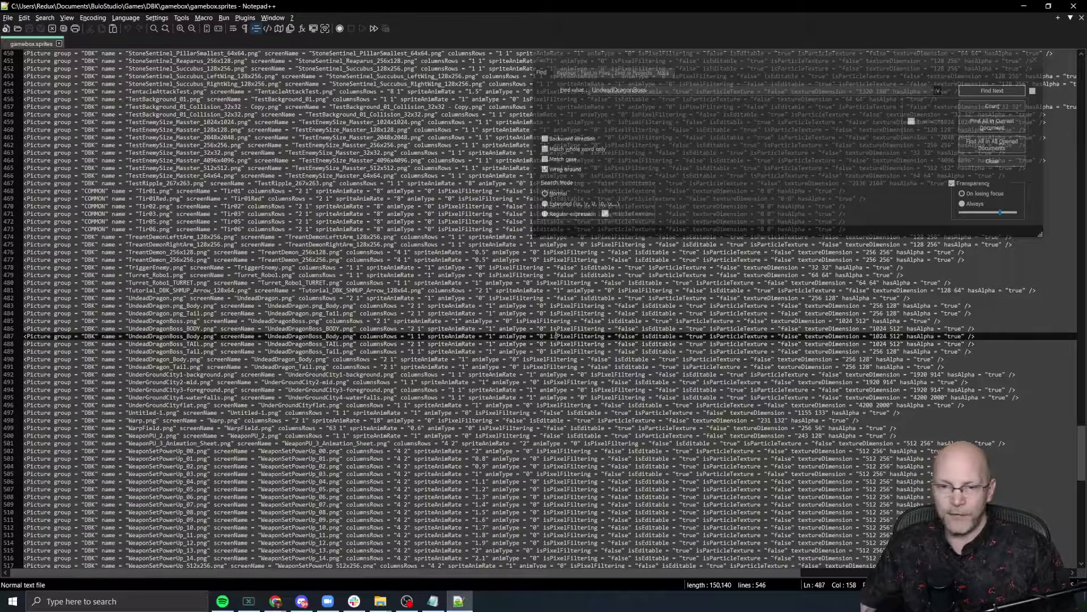
pyautogui.click(876, 107)
pyautogui.press('Escape')
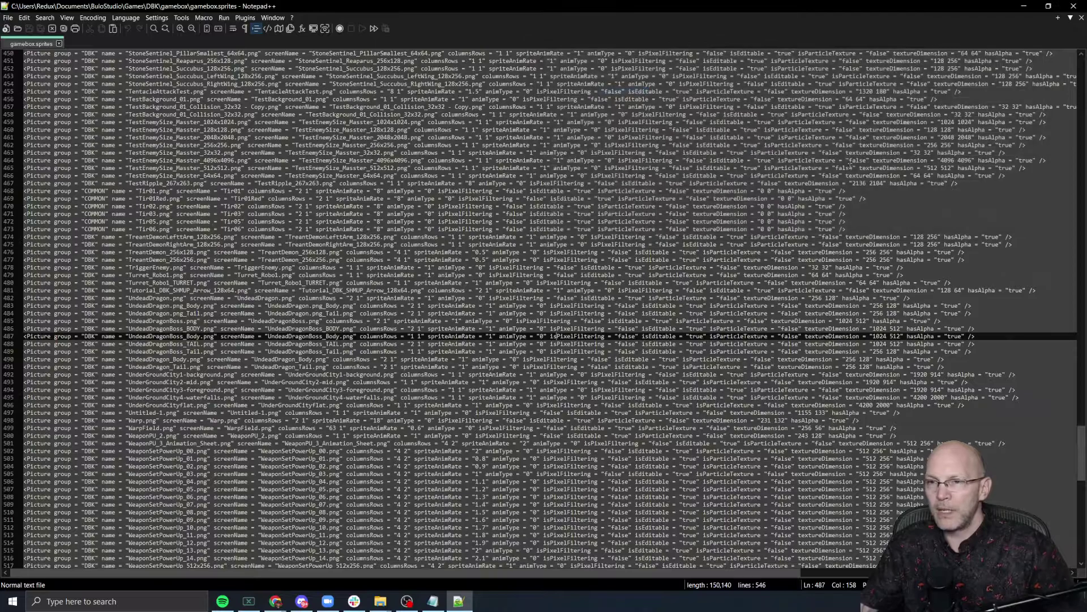
pyautogui.click(804, 99)
# Close Notepad++ and relaunch SHMUP Creator with the launcher command 'open shmup'.
pyautogui.hotkey('alt', 'F4')
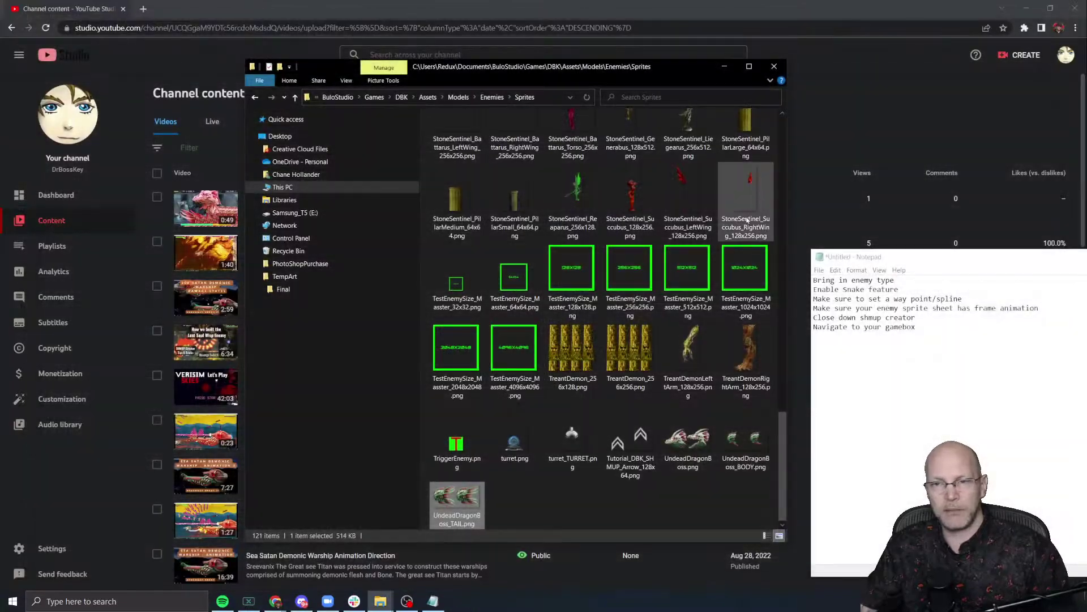
pyautogui.press('capslock')
pyautogui.write('open shmup')
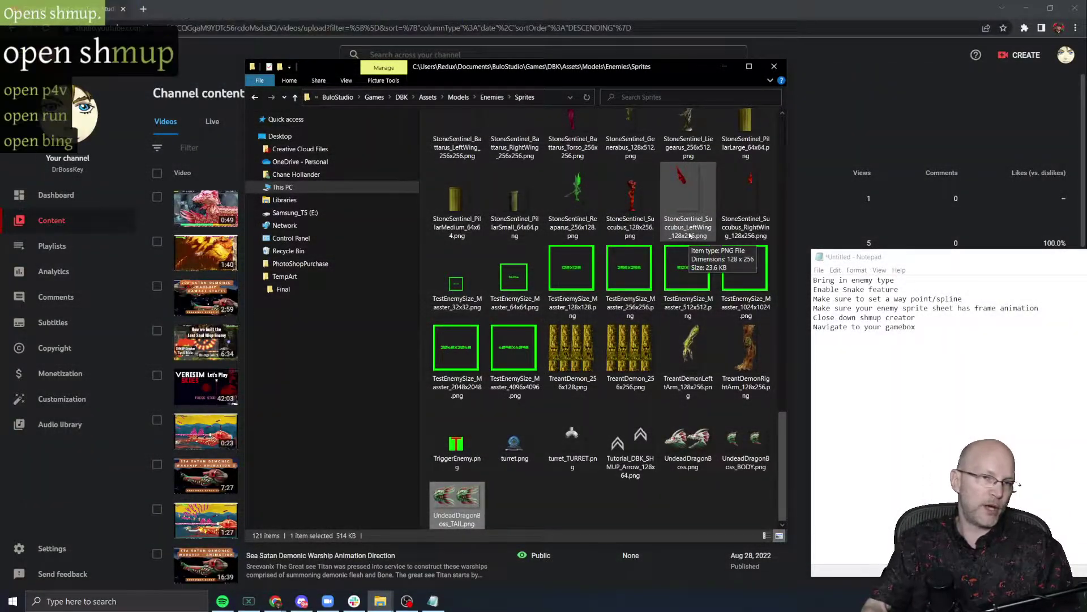
pyautogui.press('Return')
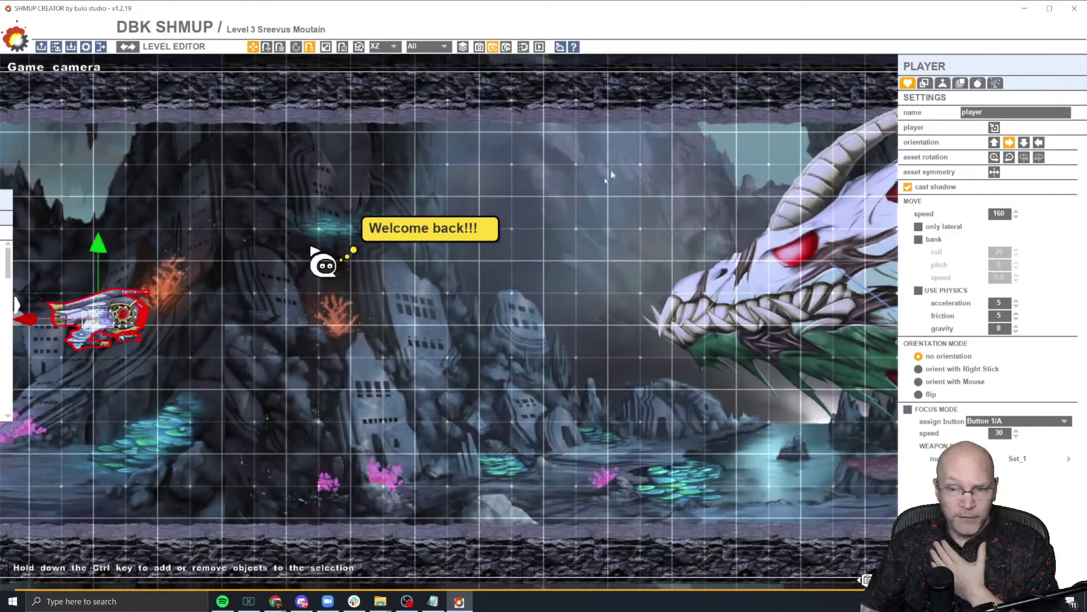
pyautogui.press('space')
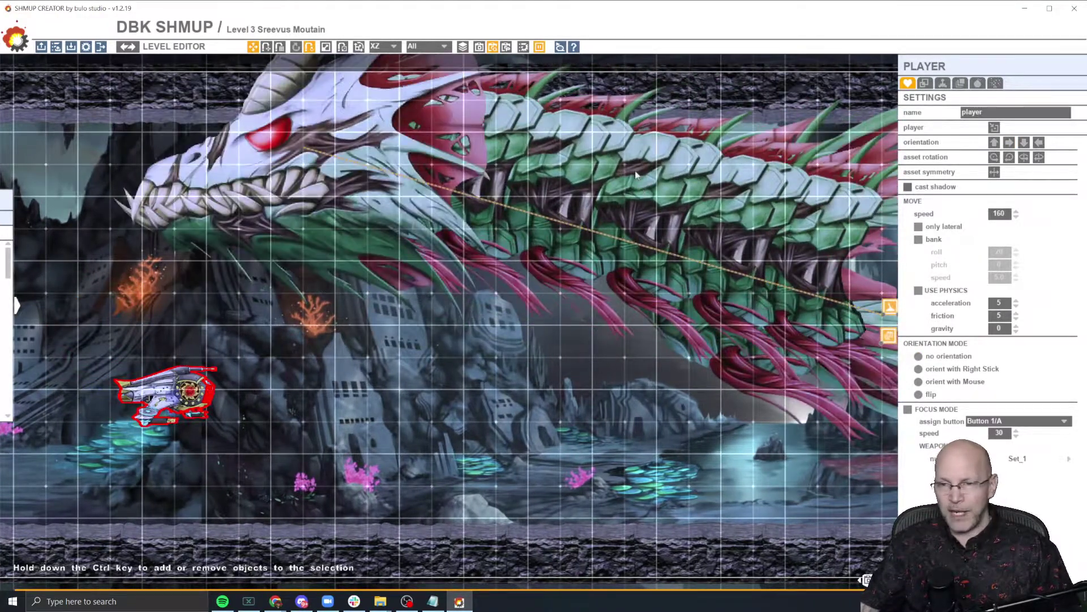
pyautogui.press('Return')
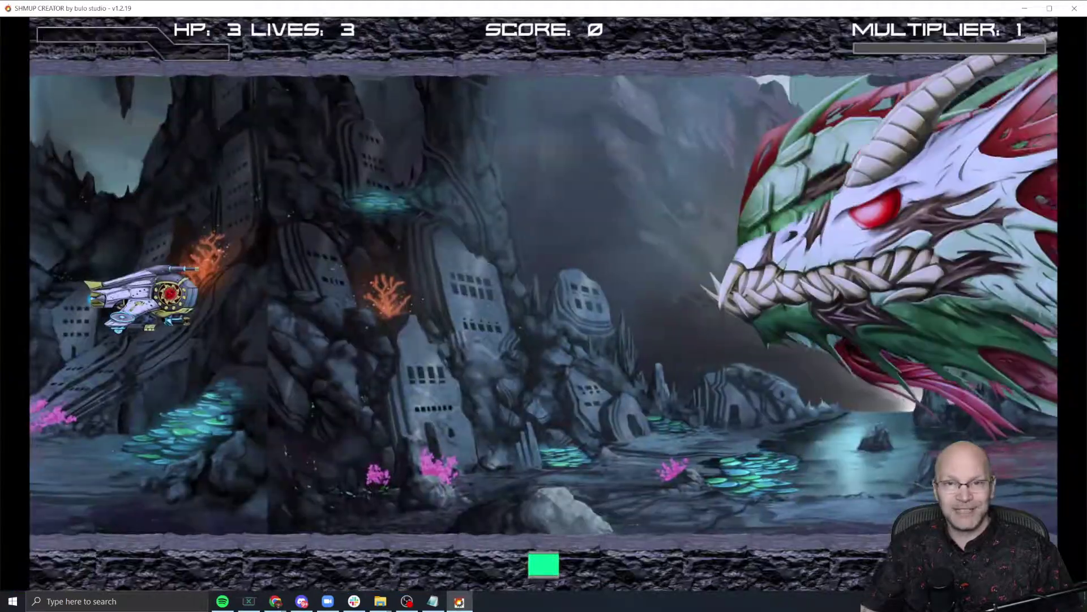
pyautogui.press('Escape')
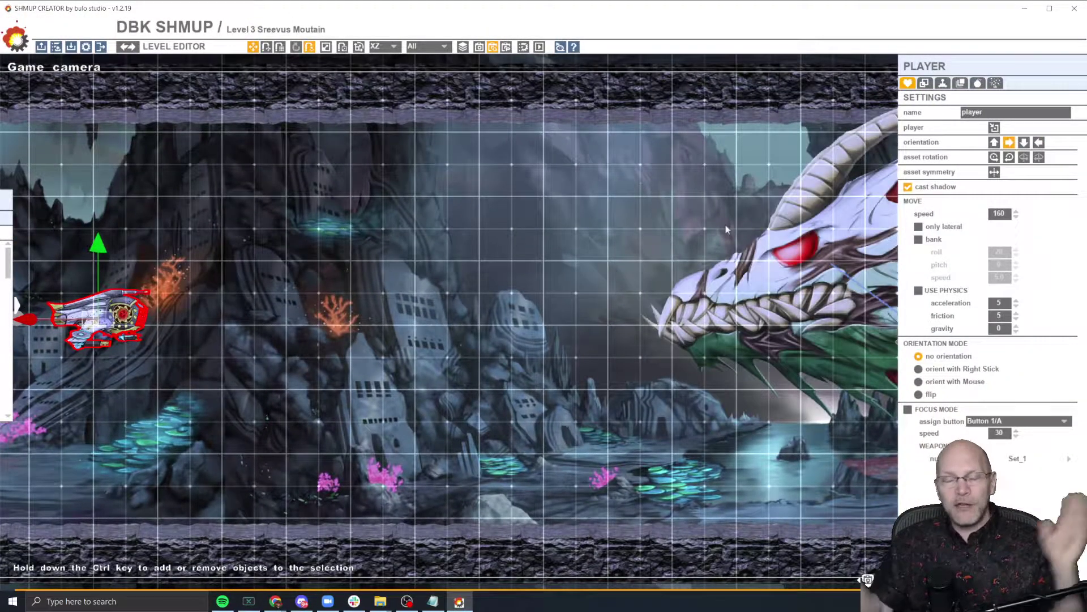